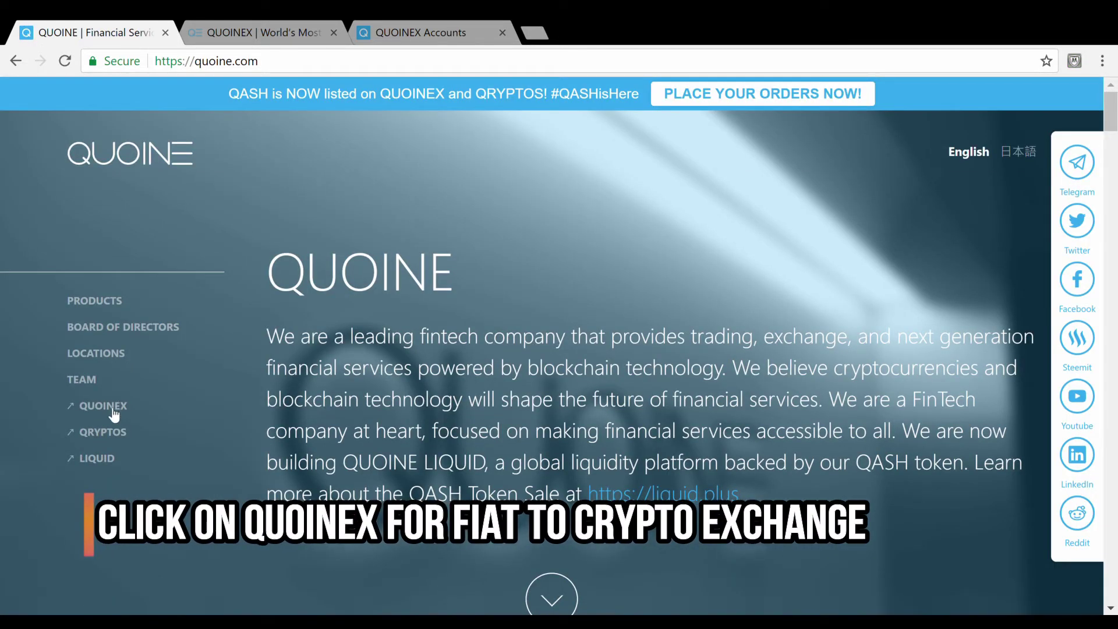
# Open the QUOINEX exchange site from the QUOINE company page's sidebar link.
pyautogui.click(103, 406)
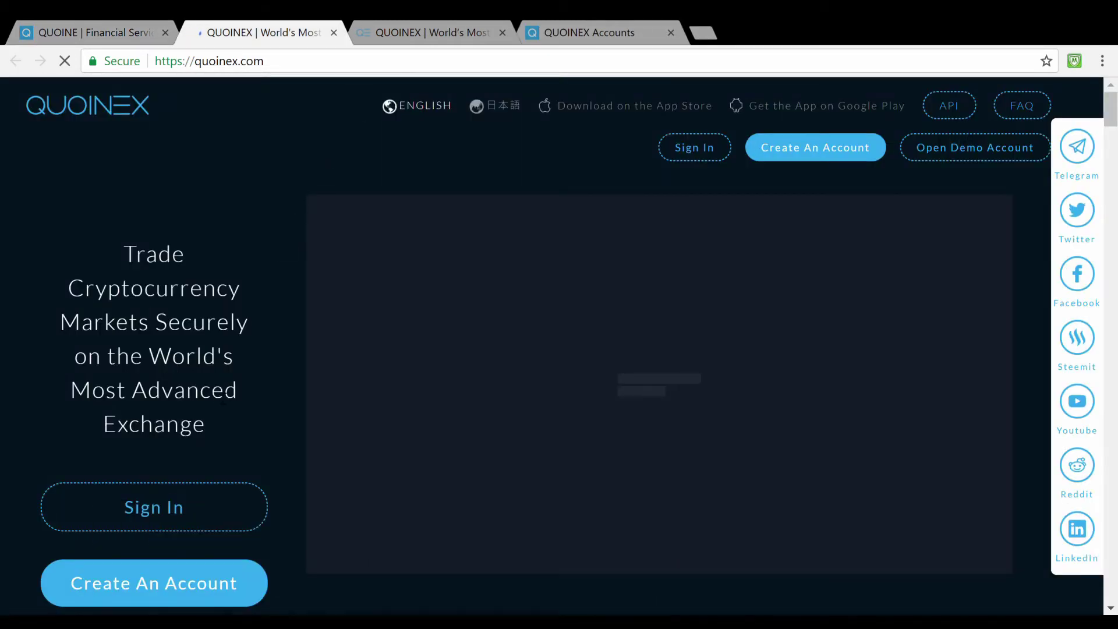
pyautogui.scroll(-3, 215, 390)
pyautogui.scroll(2, 217, 392)
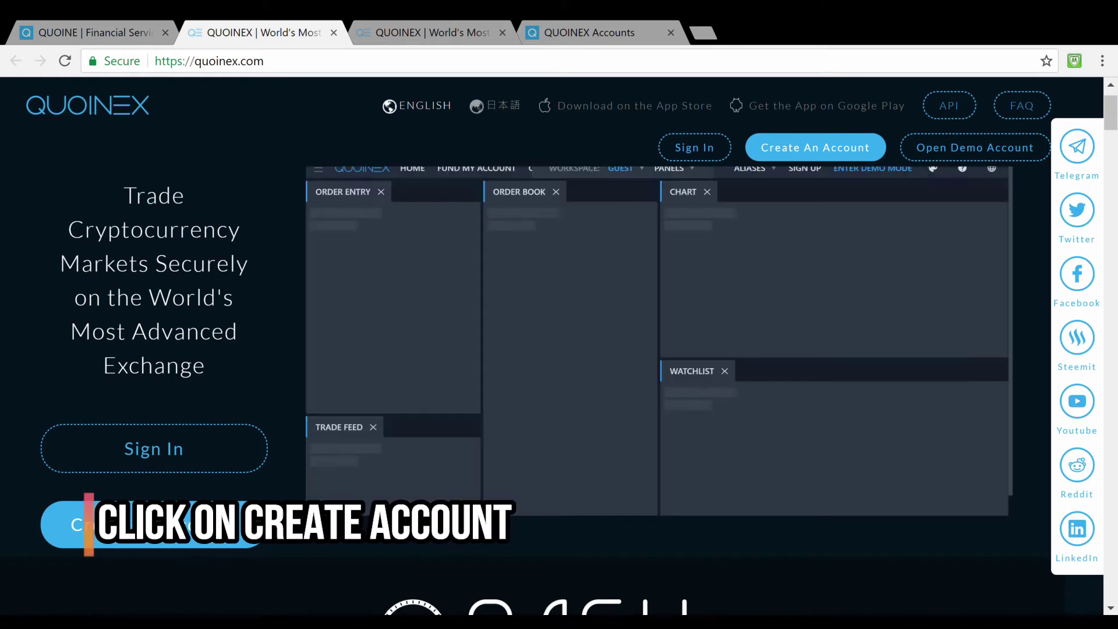
# Begin creating an account and choose Hong Kong as the country of residence.
pyautogui.click(175, 524)
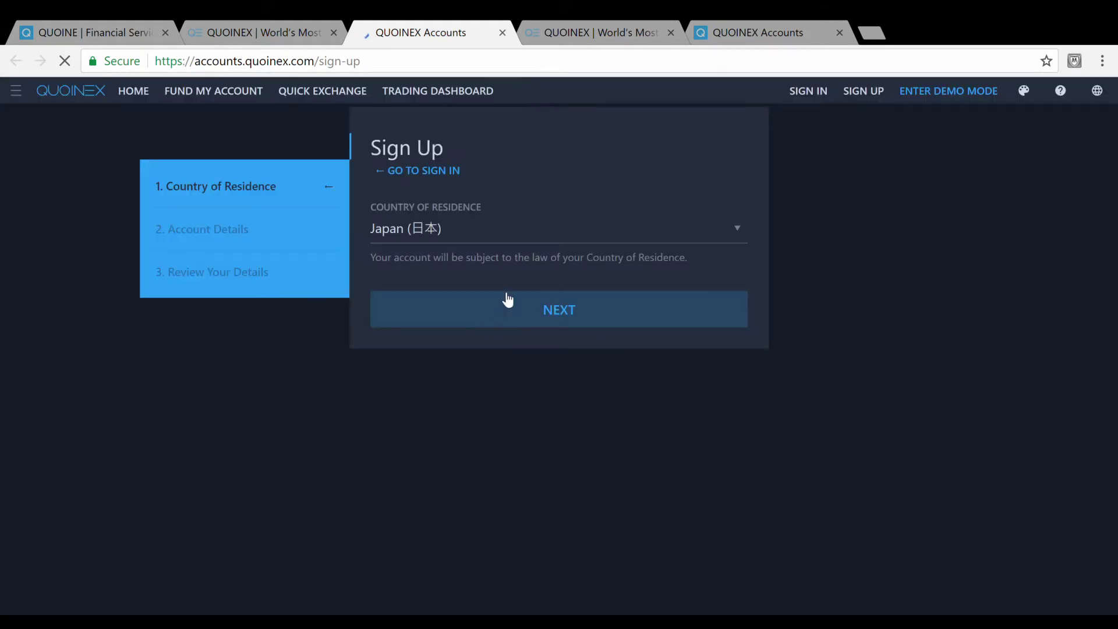
pyautogui.click(527, 237)
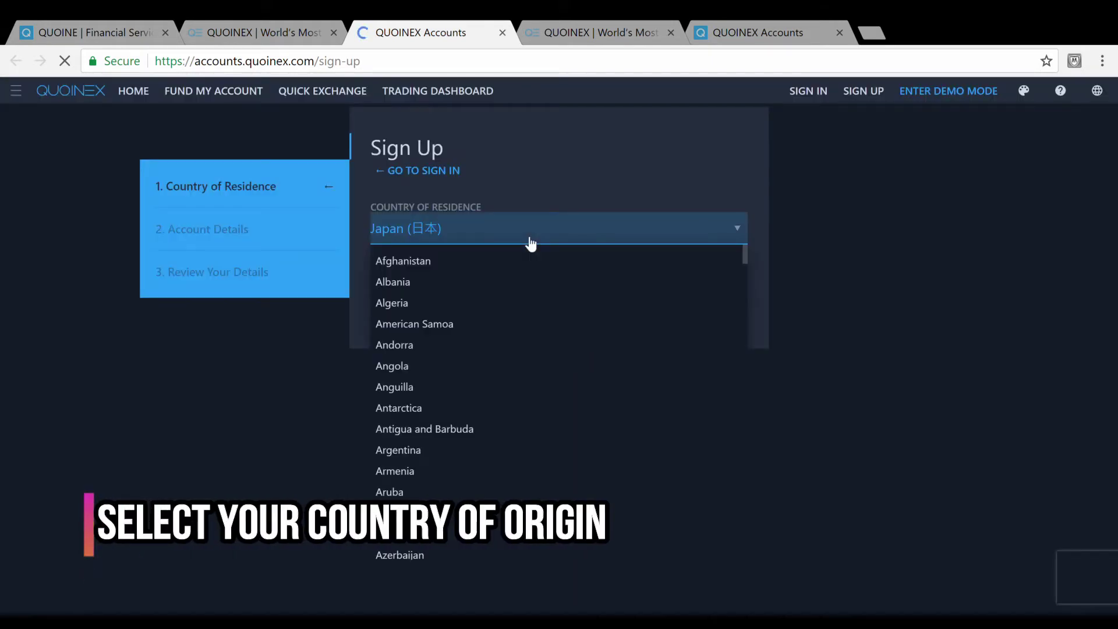
pyautogui.scroll(-7, 519, 375)
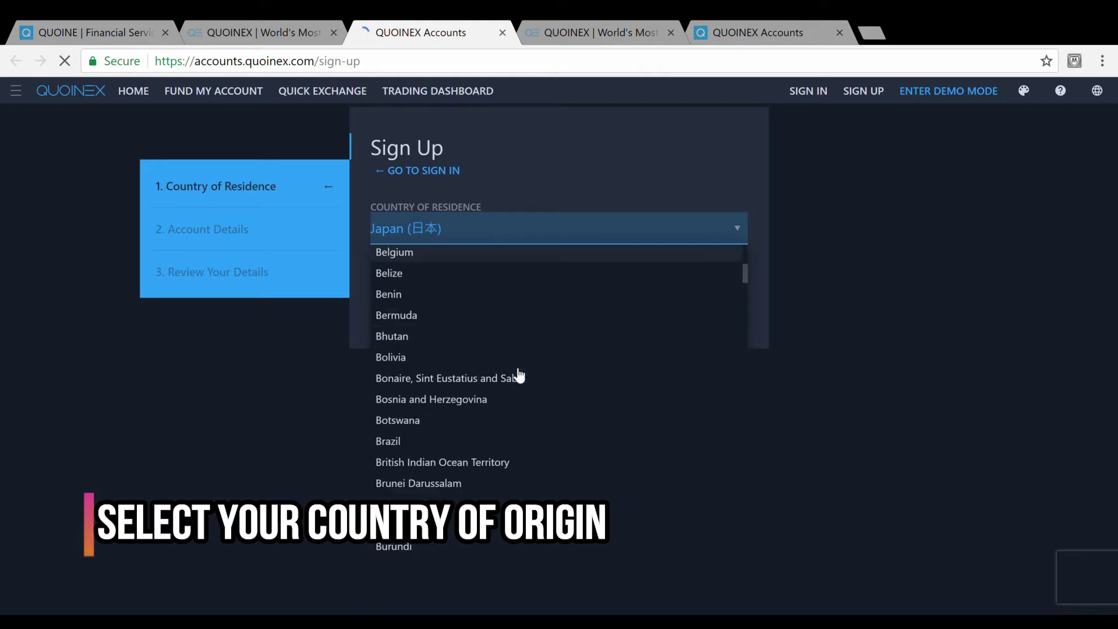
pyautogui.scroll(-17, 519, 375)
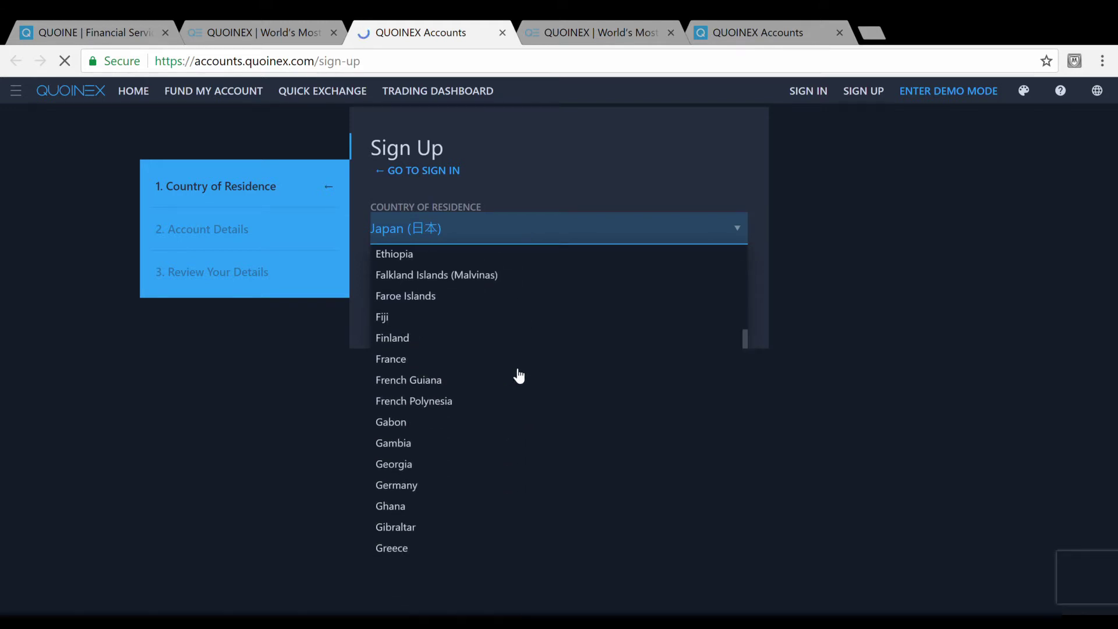
pyautogui.scroll(-6, 519, 376)
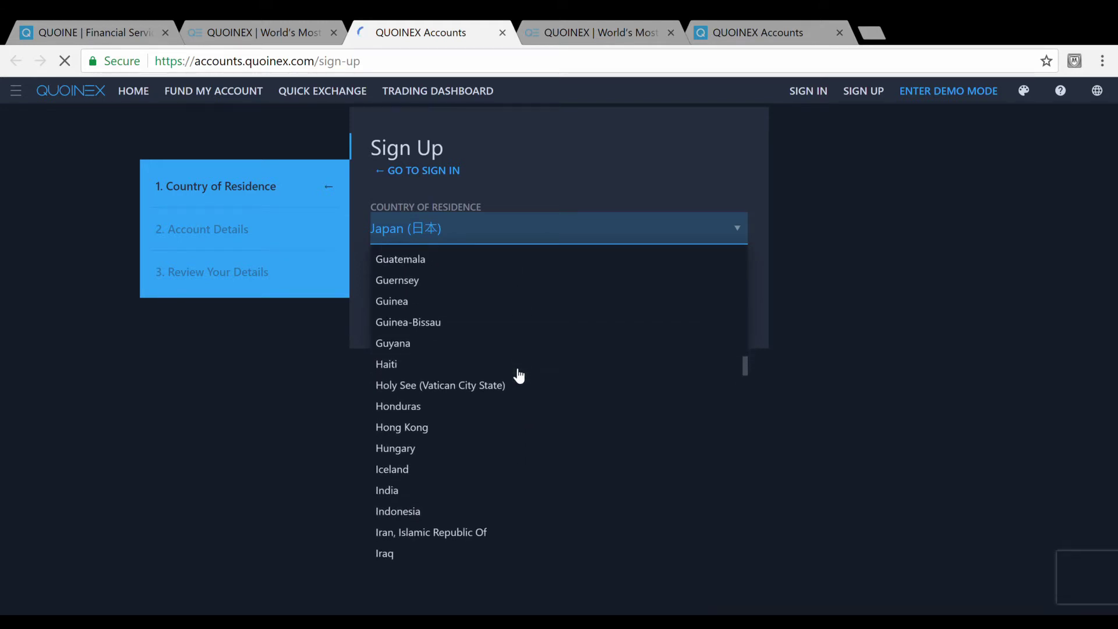
pyautogui.click(492, 427)
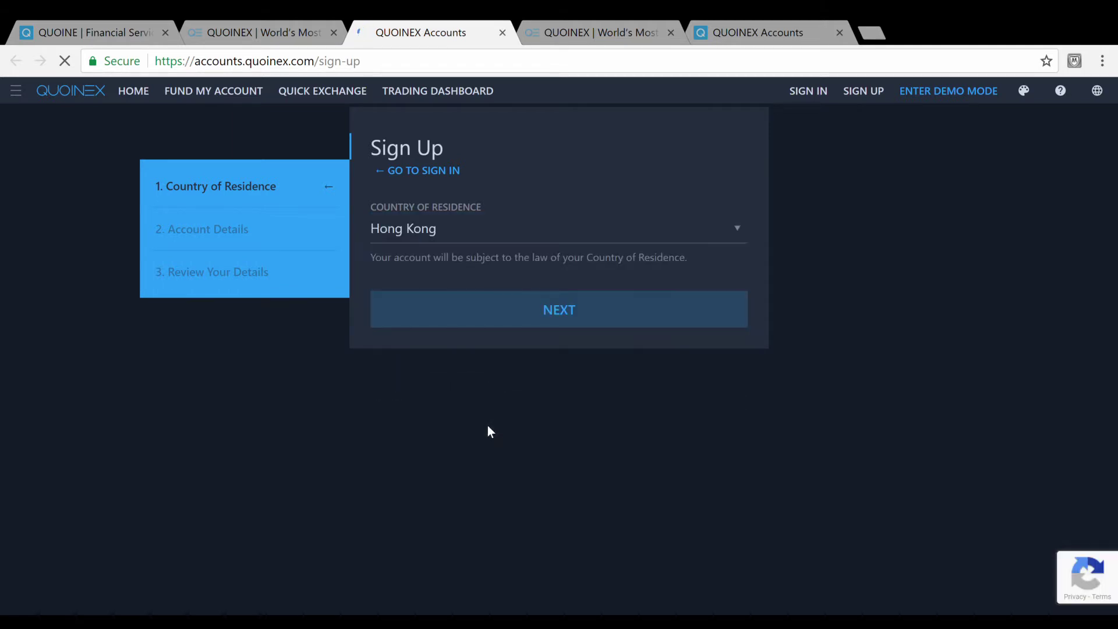
# Continue to the account details step and enter the account e-mail address.
pyautogui.click(551, 320)
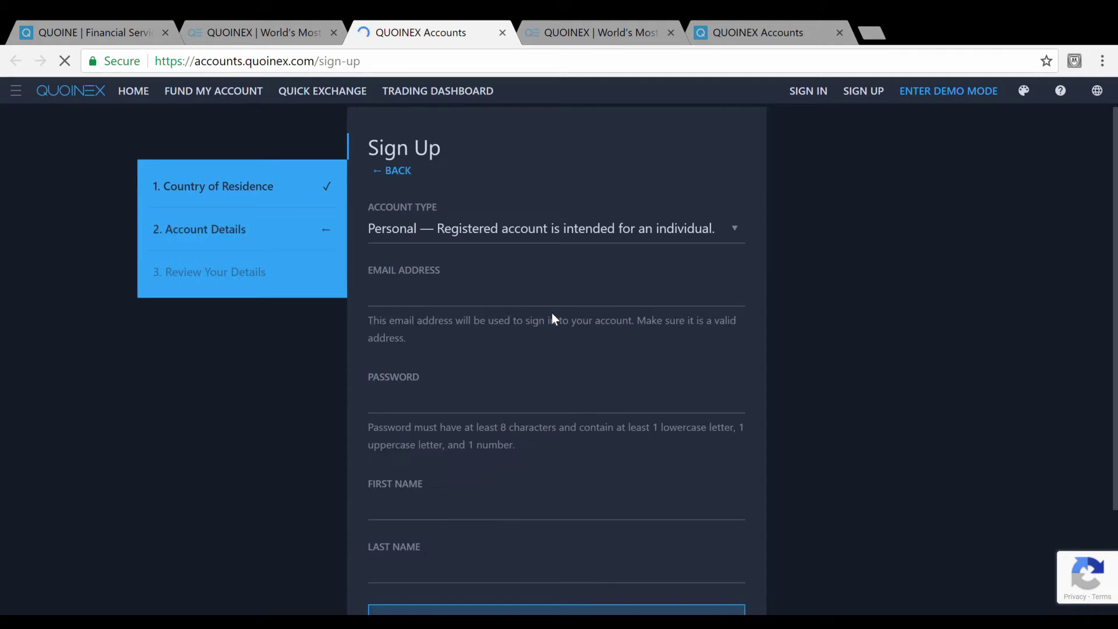
pyautogui.click(507, 304)
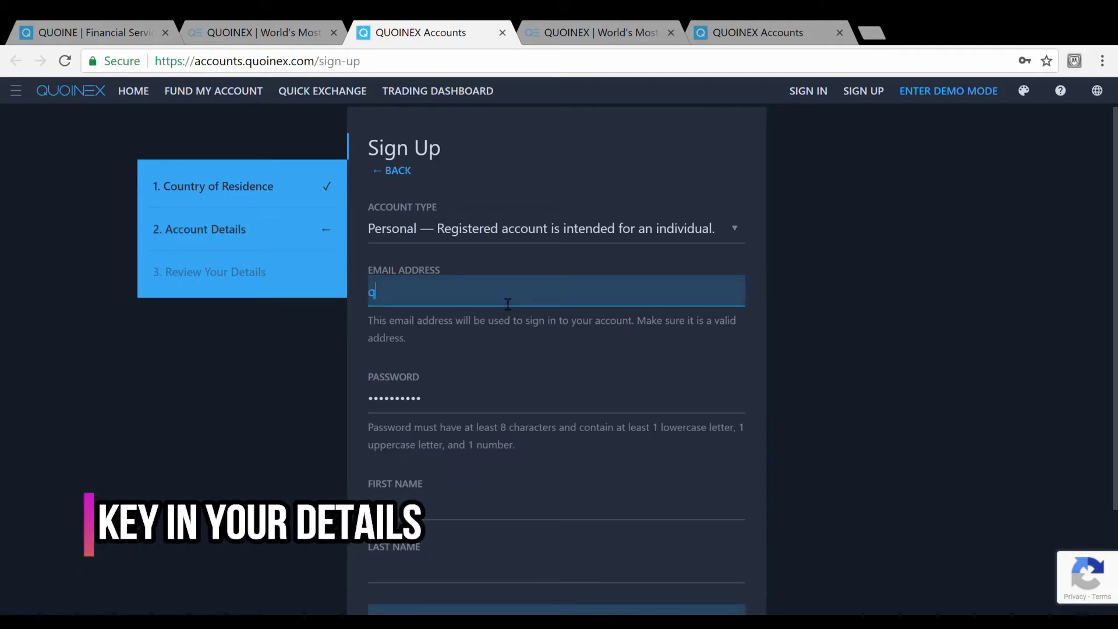
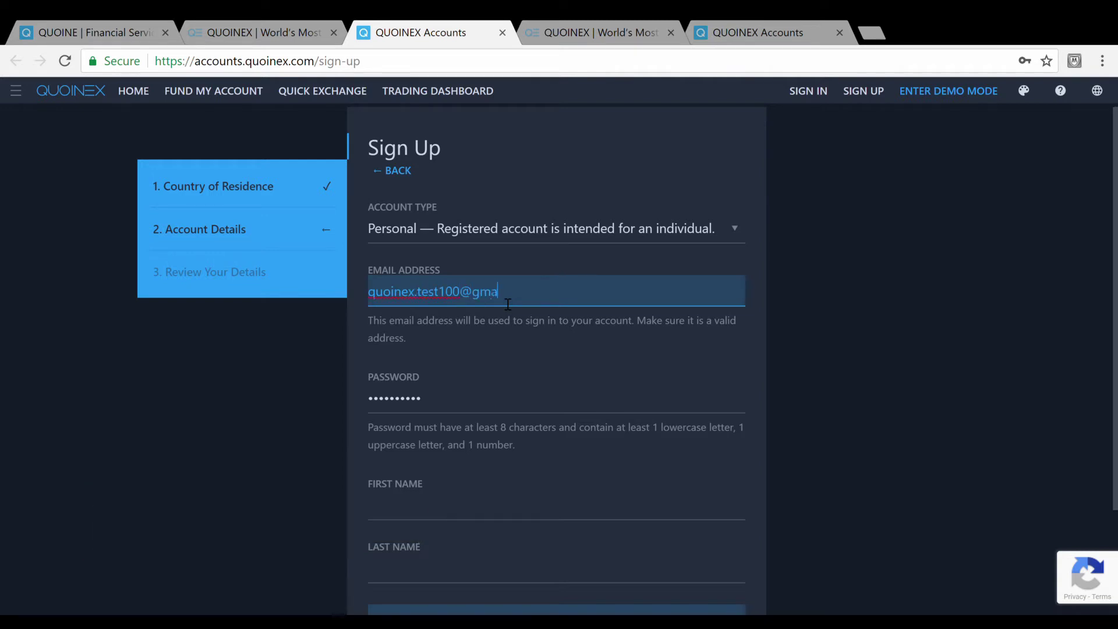
# Replace the password with a new one and fill in the first and last names.
pyautogui.click(436, 399)
pyautogui.hotkey('ctrl', 'a')
pyautogui.press('BackSpace')
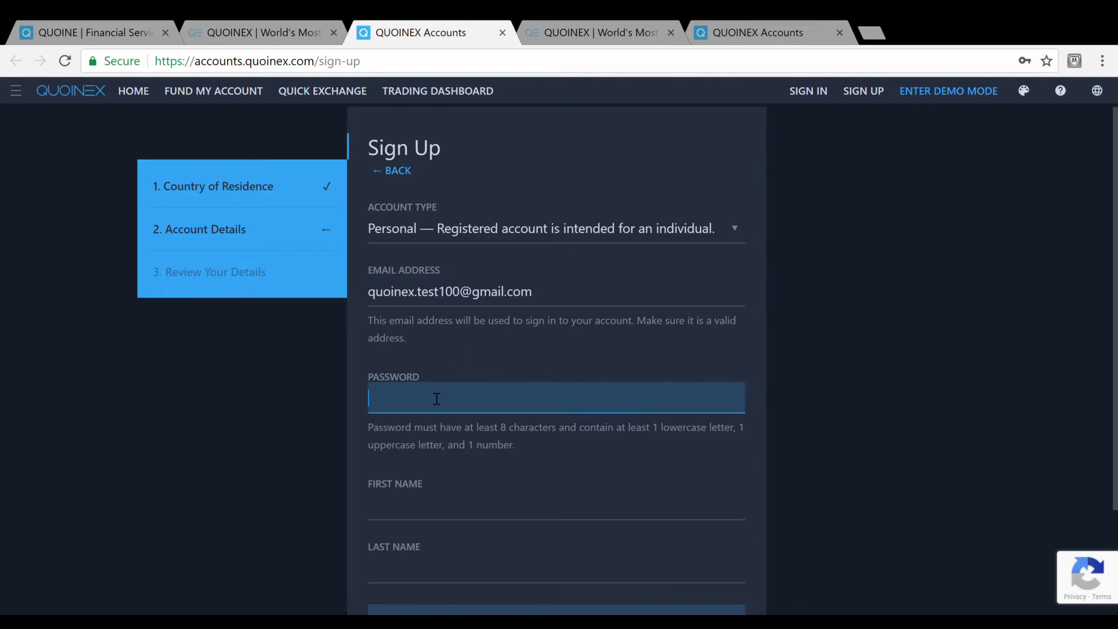
pyautogui.write('********')
pyautogui.click(502, 520)
pyautogui.write('QASH')
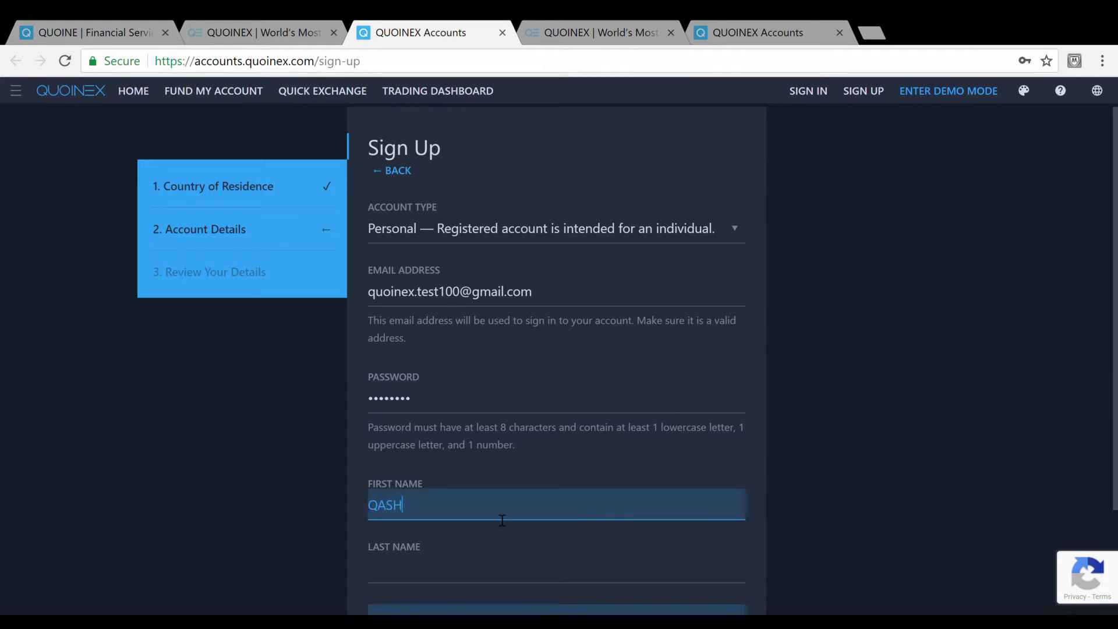
pyautogui.press('Tab')
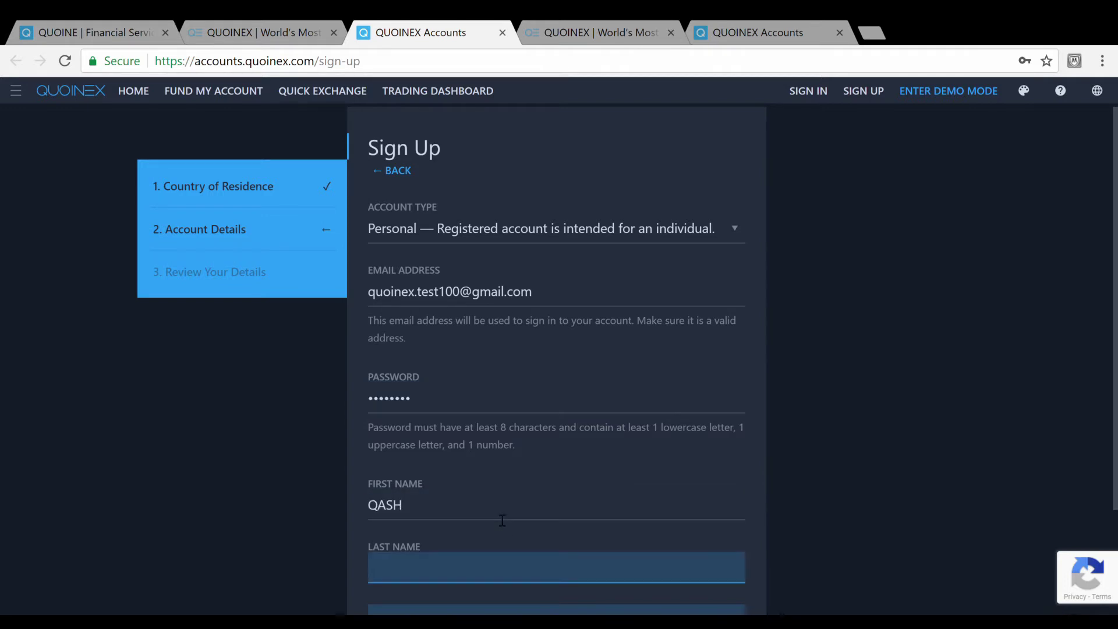
pyautogui.scroll(-3, 495, 515)
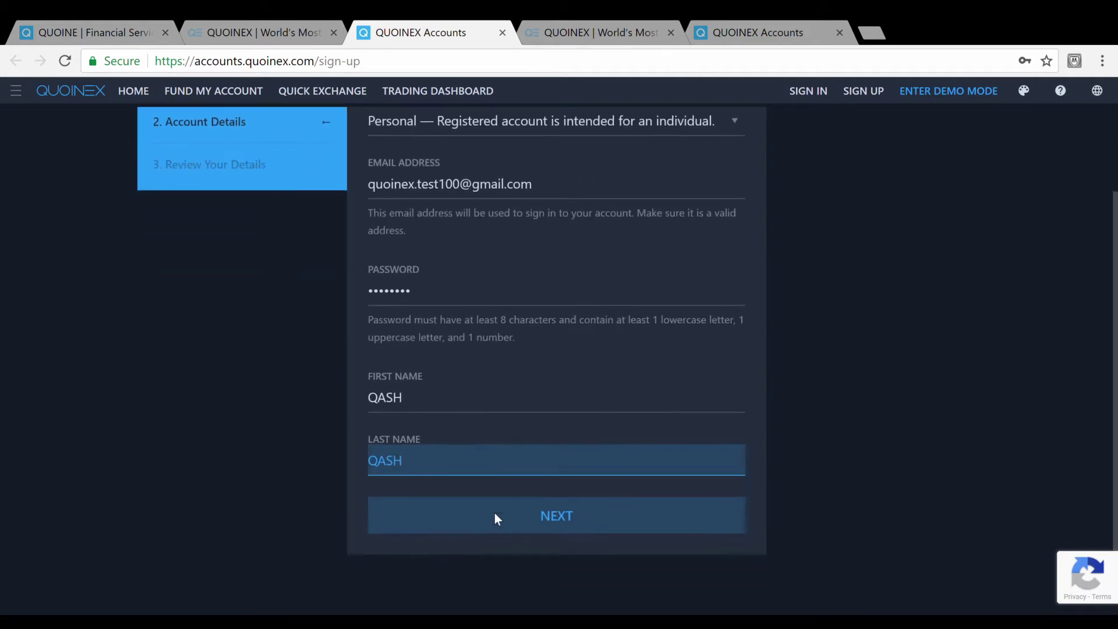
# Paste the affiliate link as the affiliate code, agree to the Terms & Conditions, and submit.
pyautogui.click(542, 505)
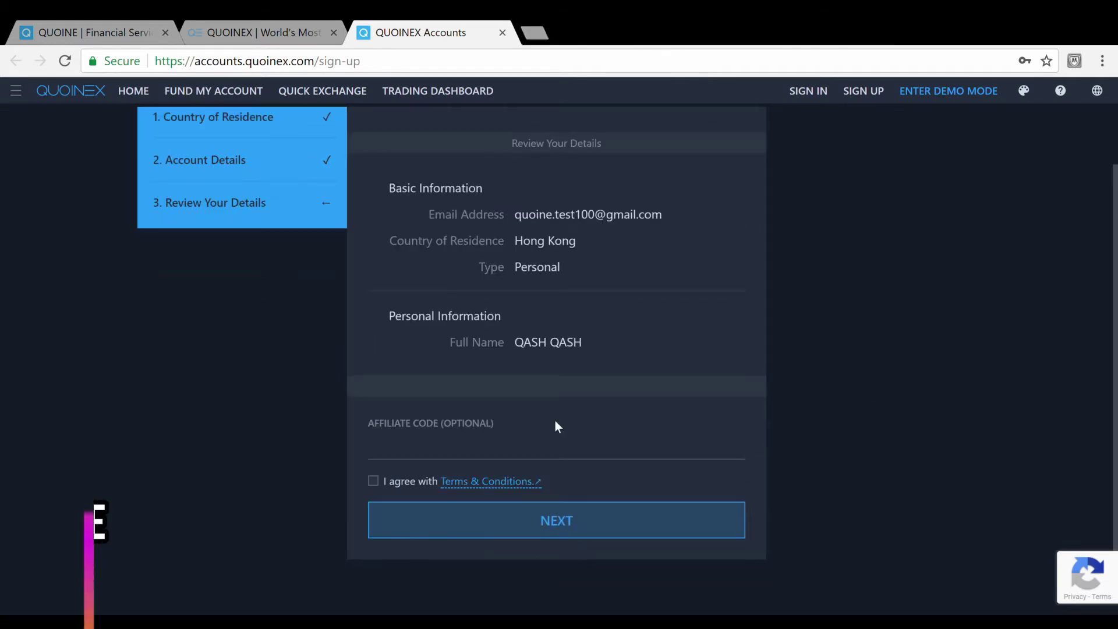
pyautogui.click(540, 445)
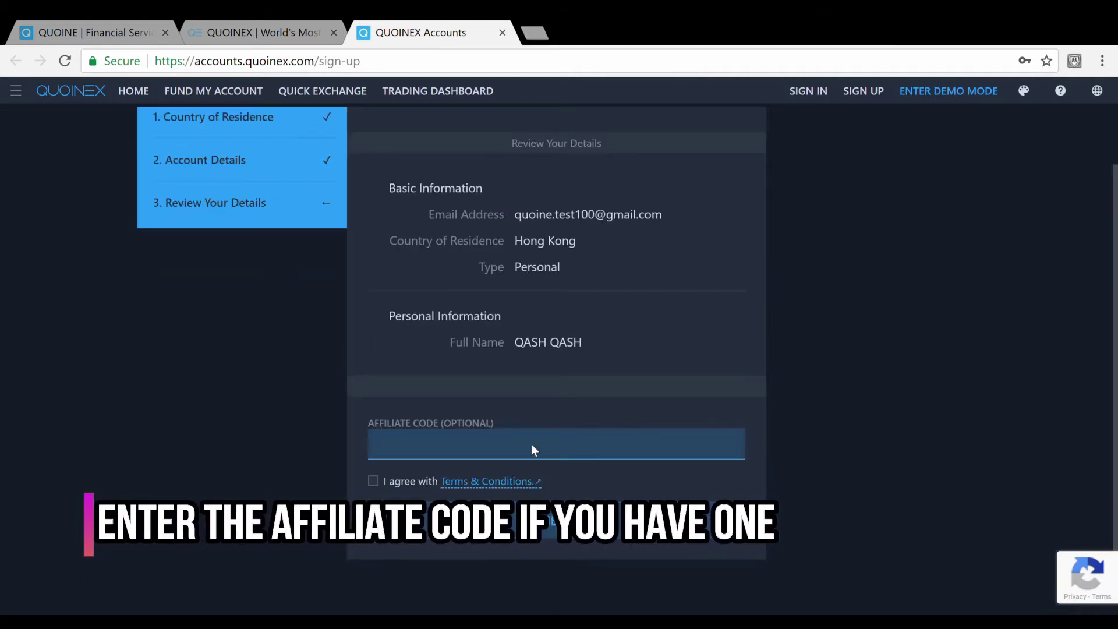
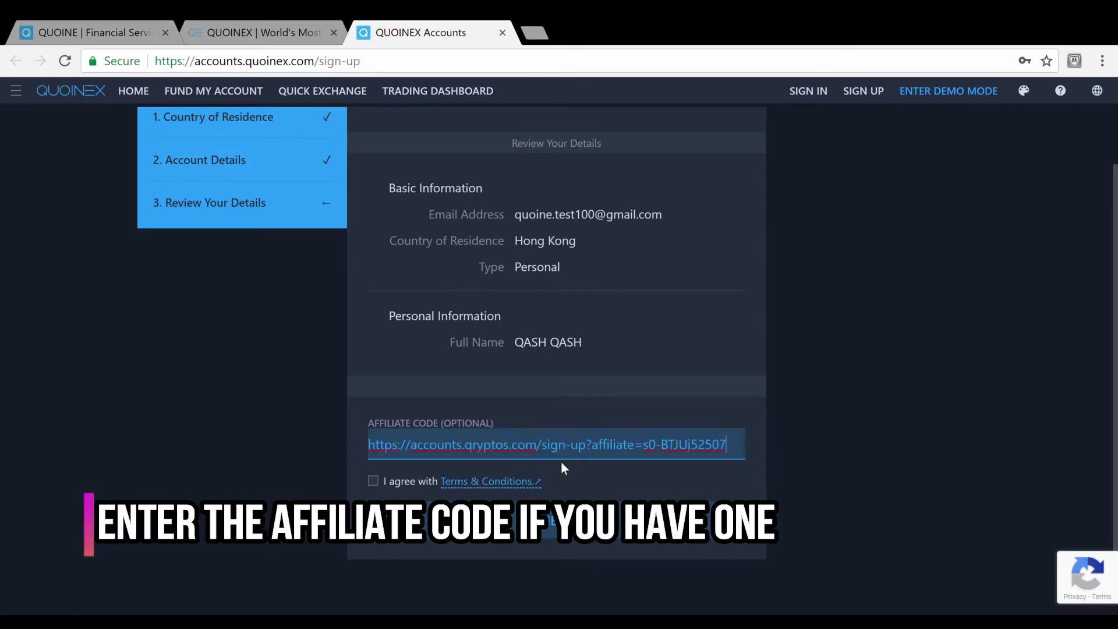
pyautogui.click(562, 464)
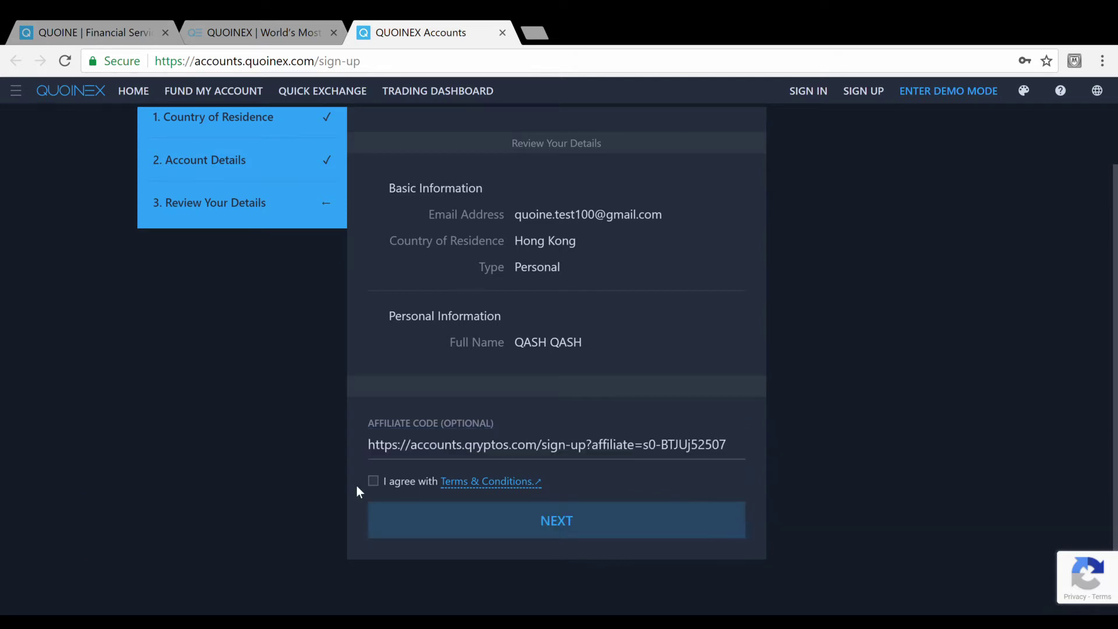
pyautogui.click(373, 482)
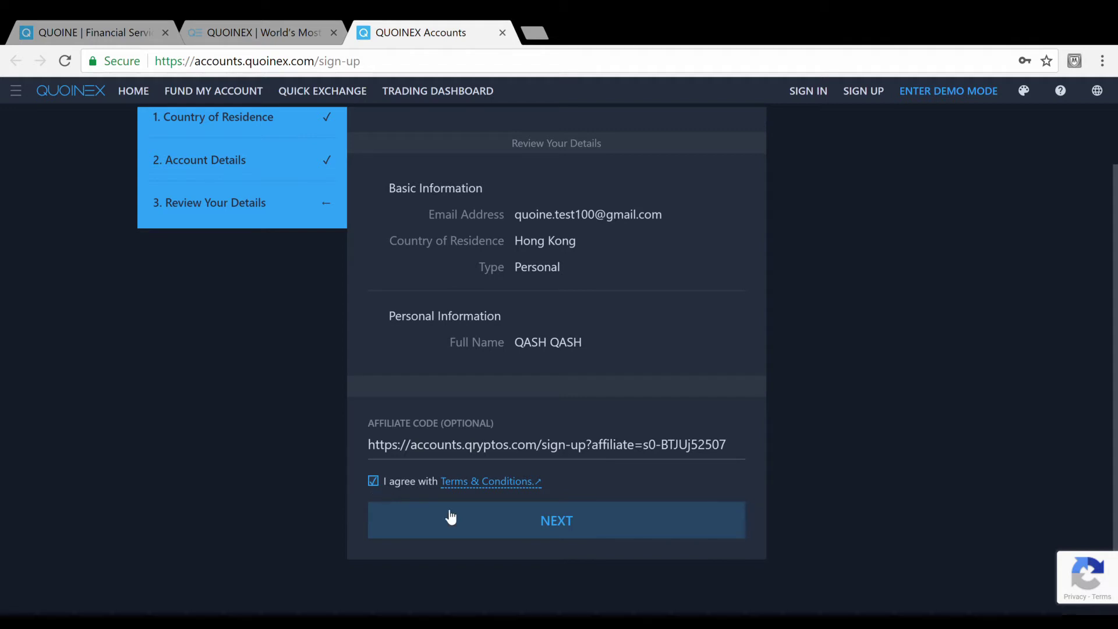
pyautogui.click(559, 527)
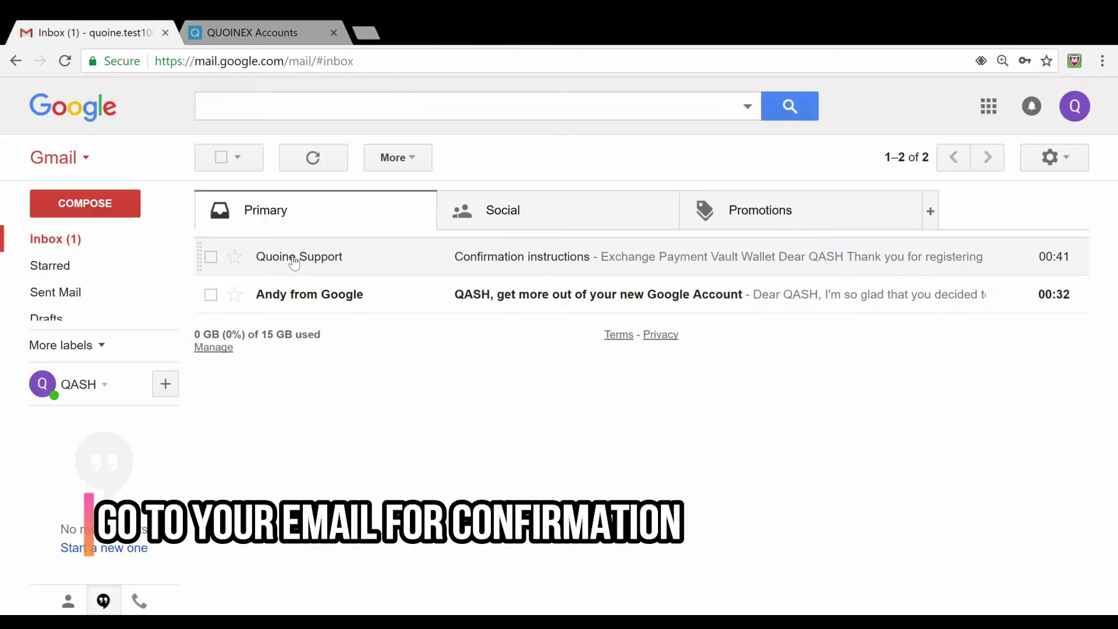
# Open Quoine Support's 'Confirmation instructions' e-mail and follow 'Confirm my account'.
pyautogui.click(289, 256)
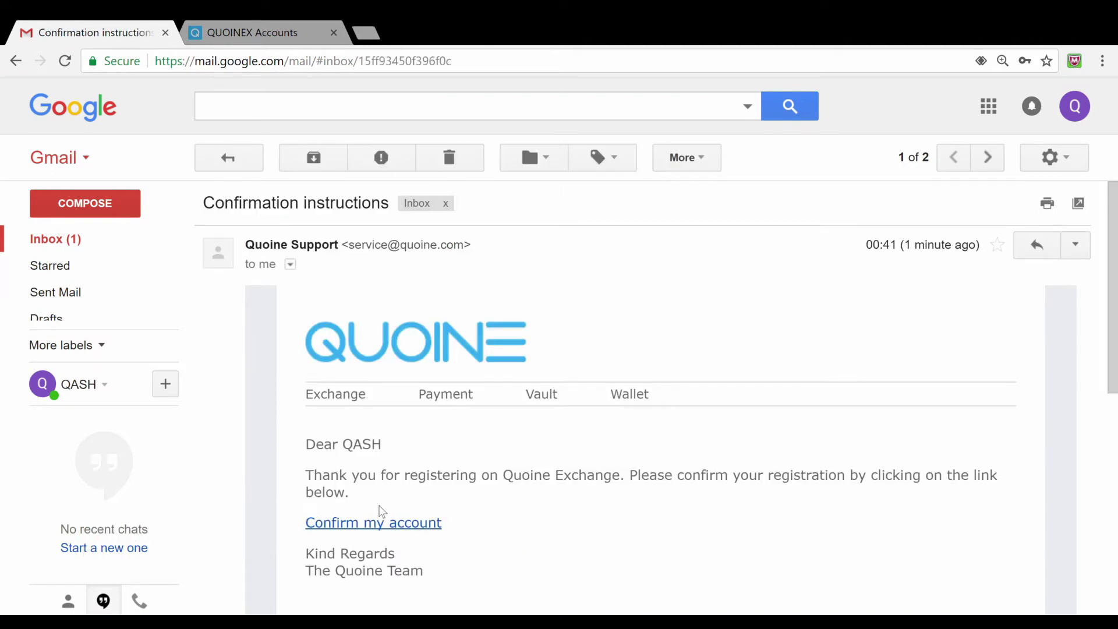
pyautogui.click(384, 527)
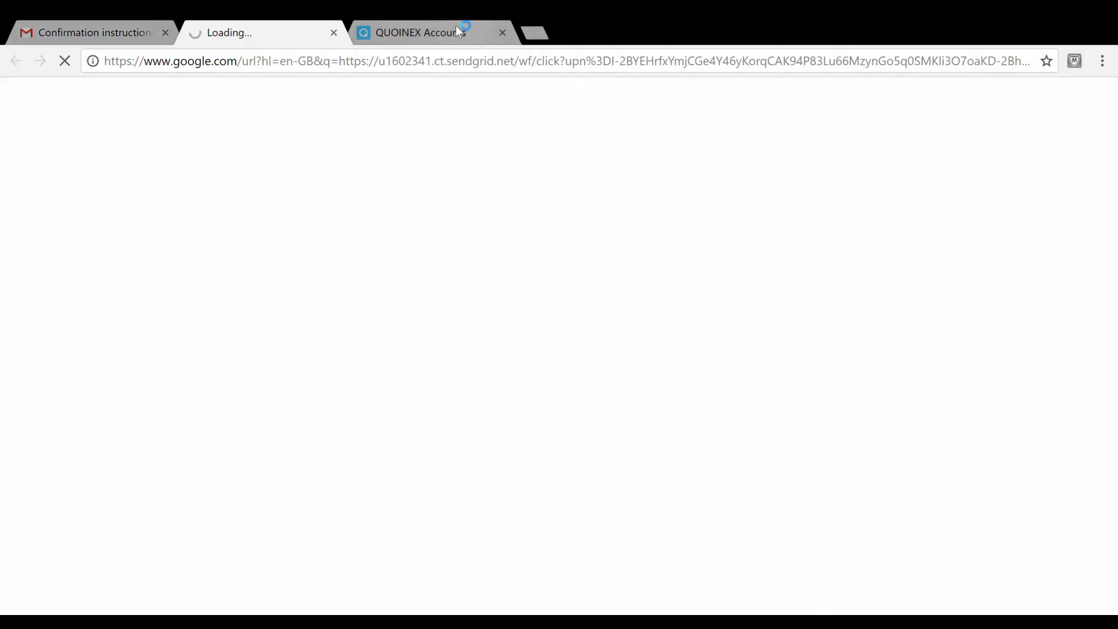
# Close the leftover Accounts tab, enter the account e-mail, and replace the prefilled password.
pyautogui.middleClick(459, 30)
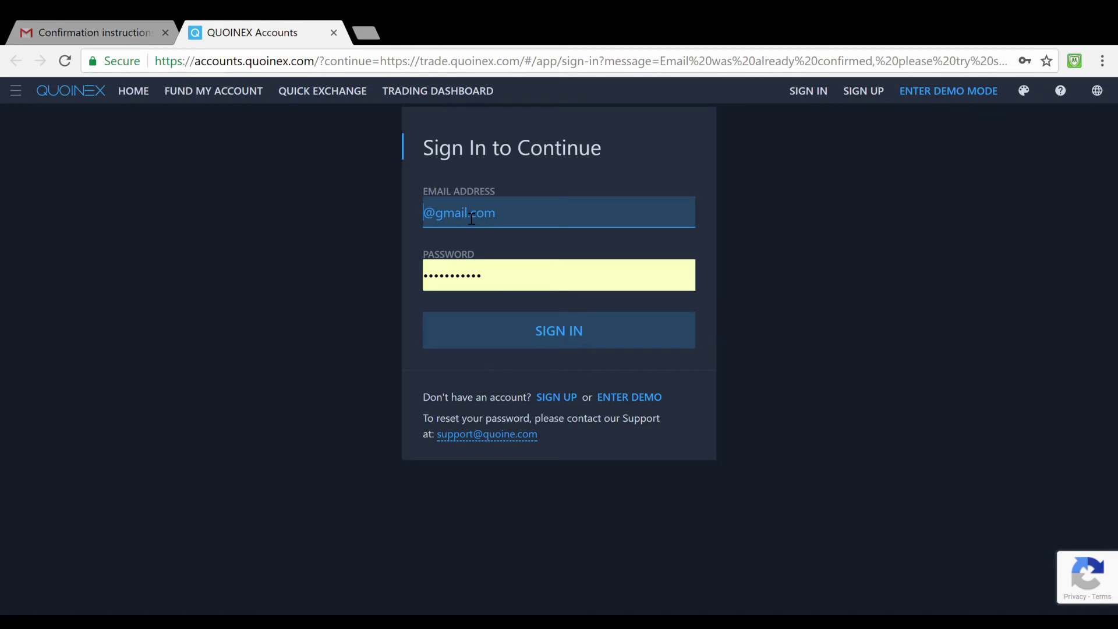
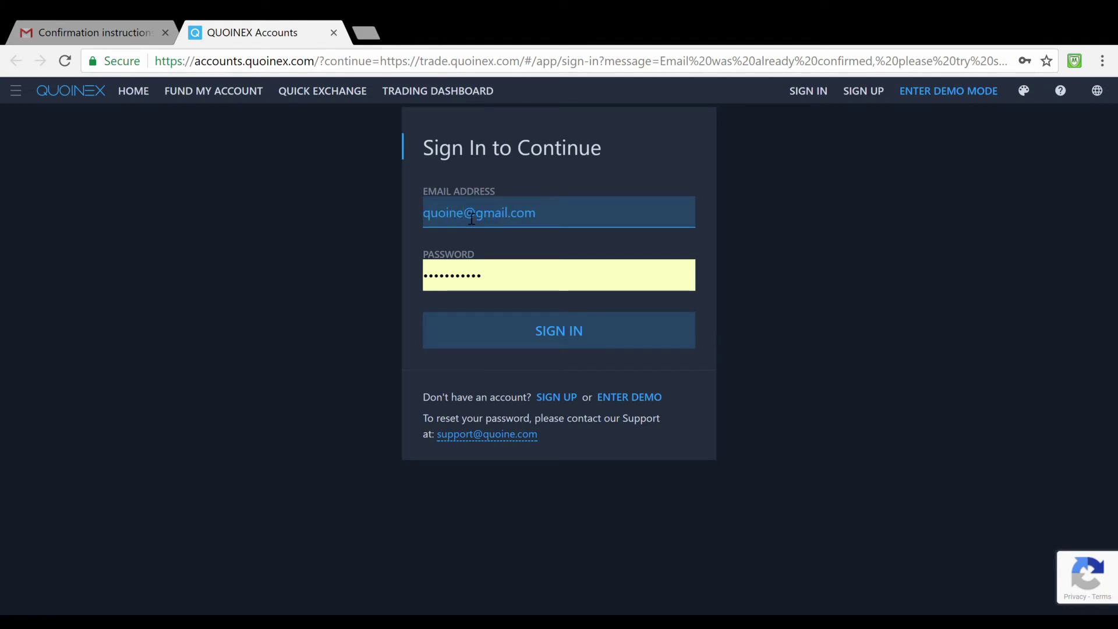
pyautogui.doubleClick(476, 283)
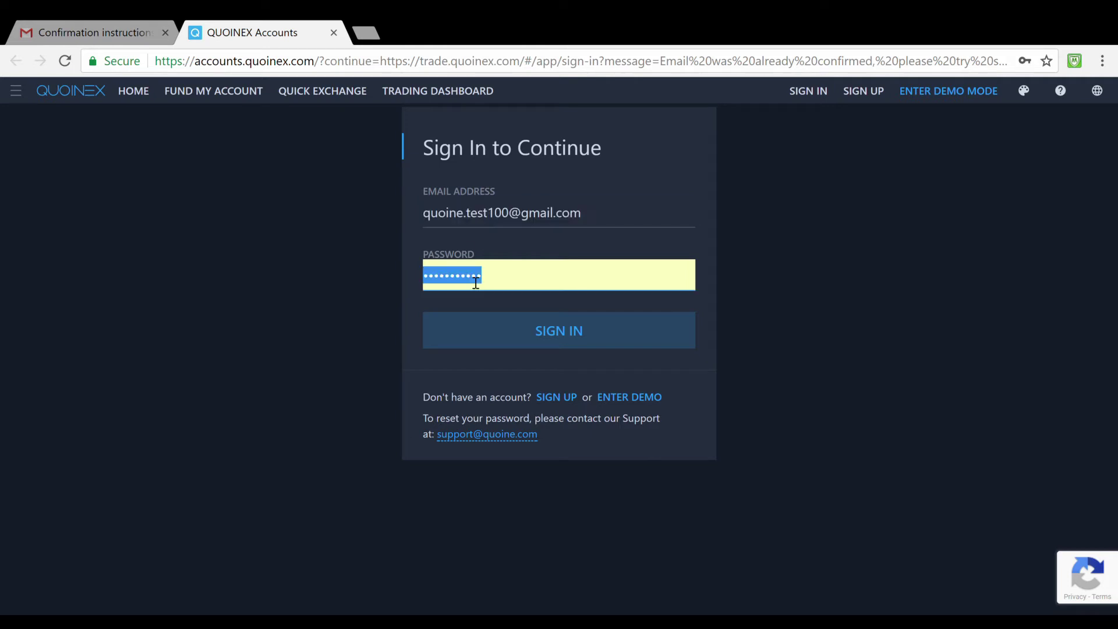
pyautogui.write('••••')
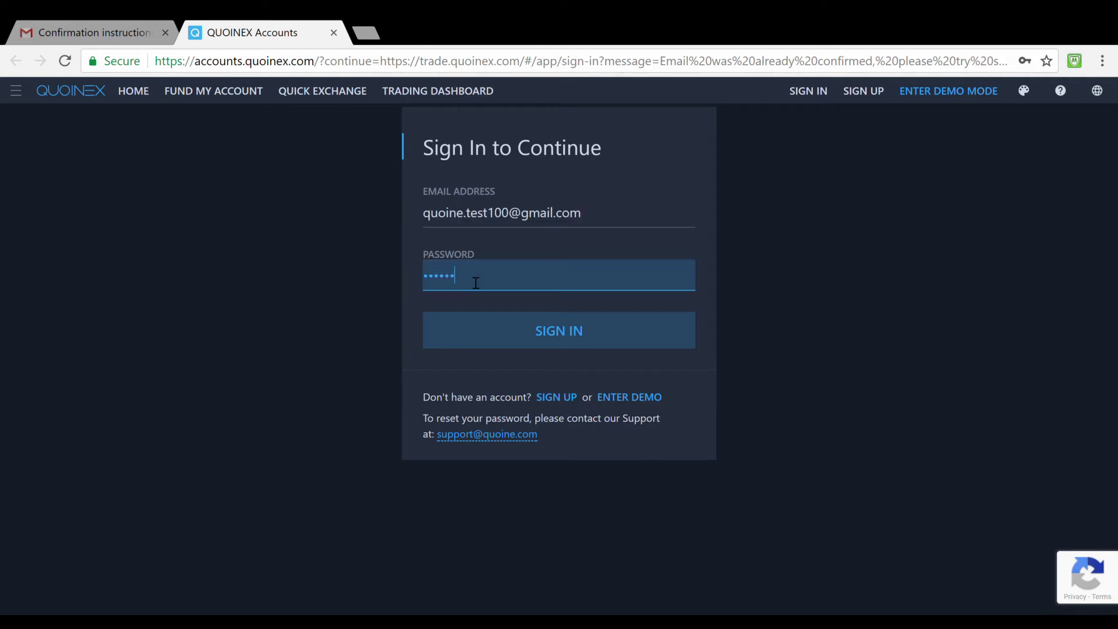
pyautogui.write('••••')
# Sign in, select the six street-sign tiles in the reCAPTCHA, and skip the vehicles challenge.
pyautogui.click(535, 336)
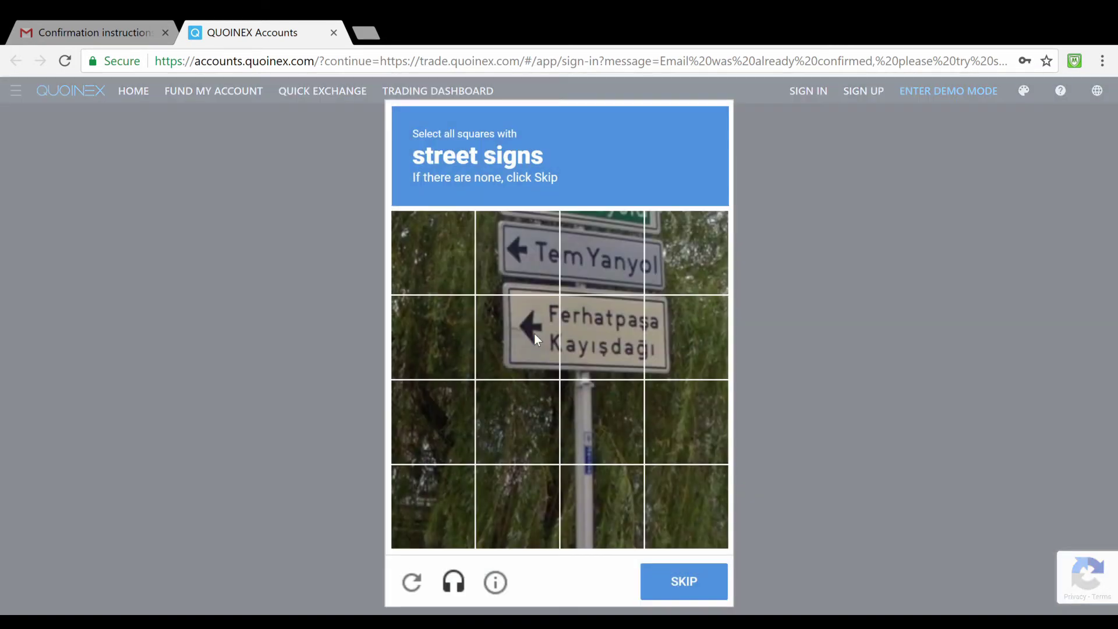
pyautogui.click(547, 267)
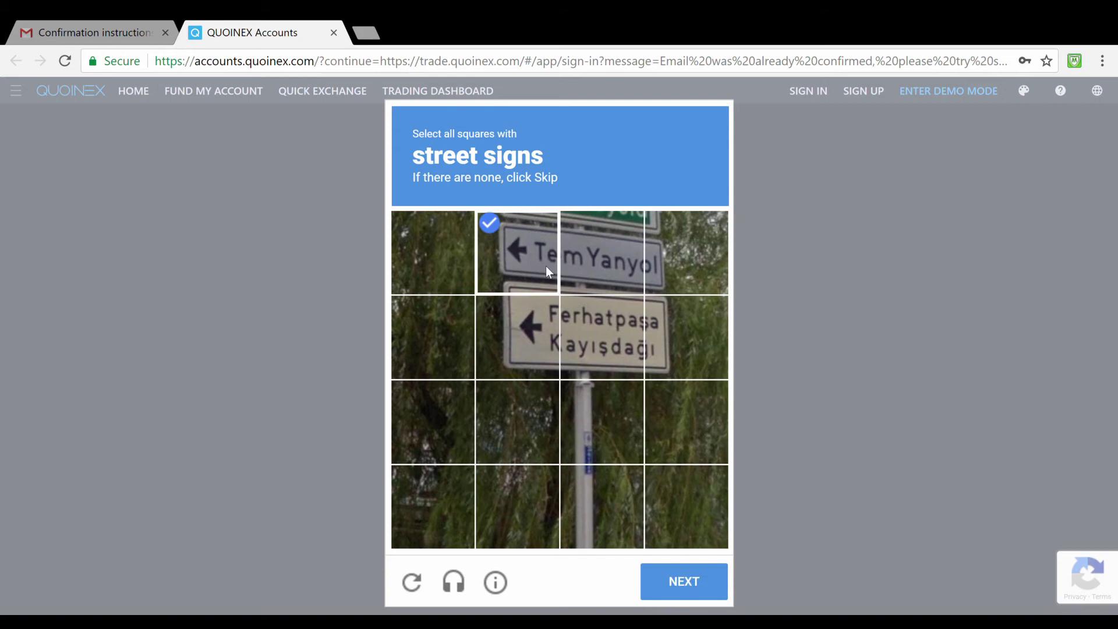
pyautogui.click(600, 270)
pyautogui.click(579, 325)
pyautogui.click(545, 326)
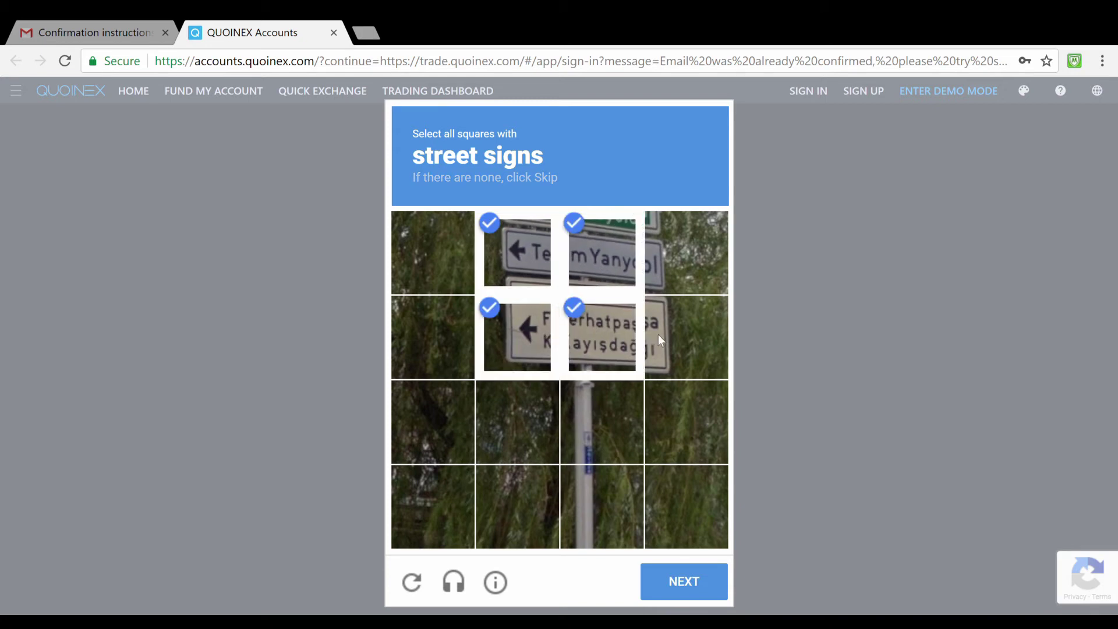
pyautogui.click(658, 335)
pyautogui.click(659, 267)
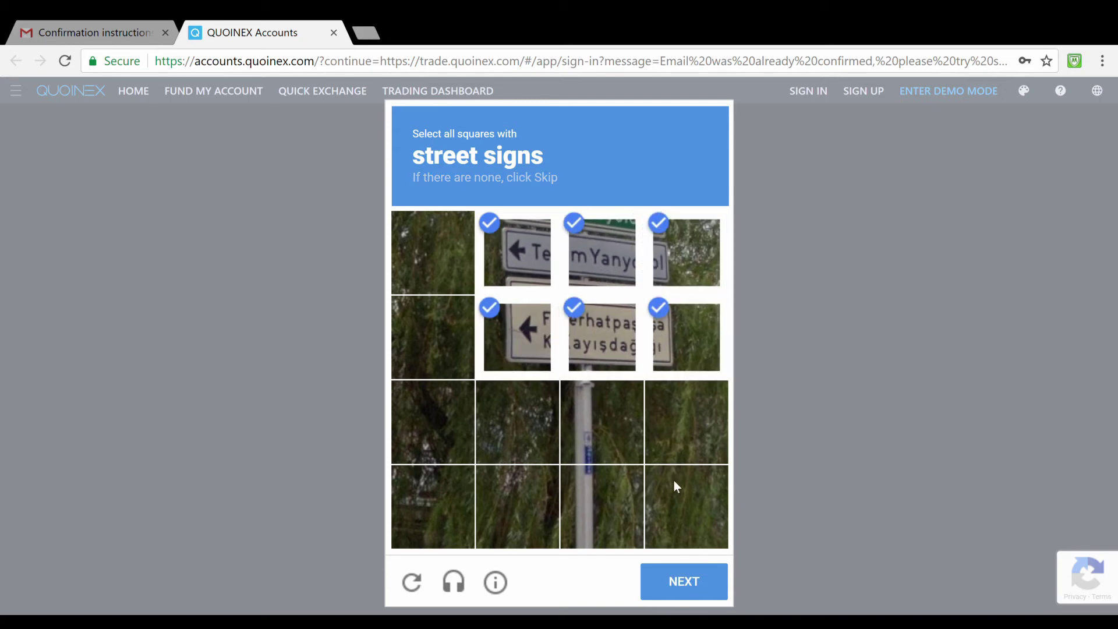
pyautogui.click(682, 581)
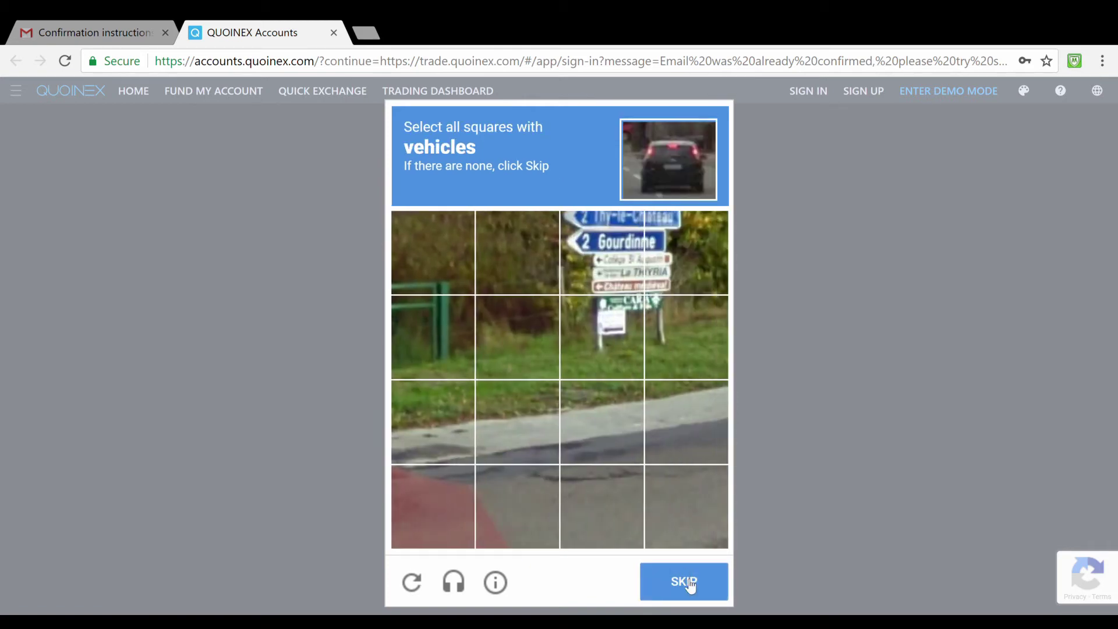
pyautogui.click(688, 582)
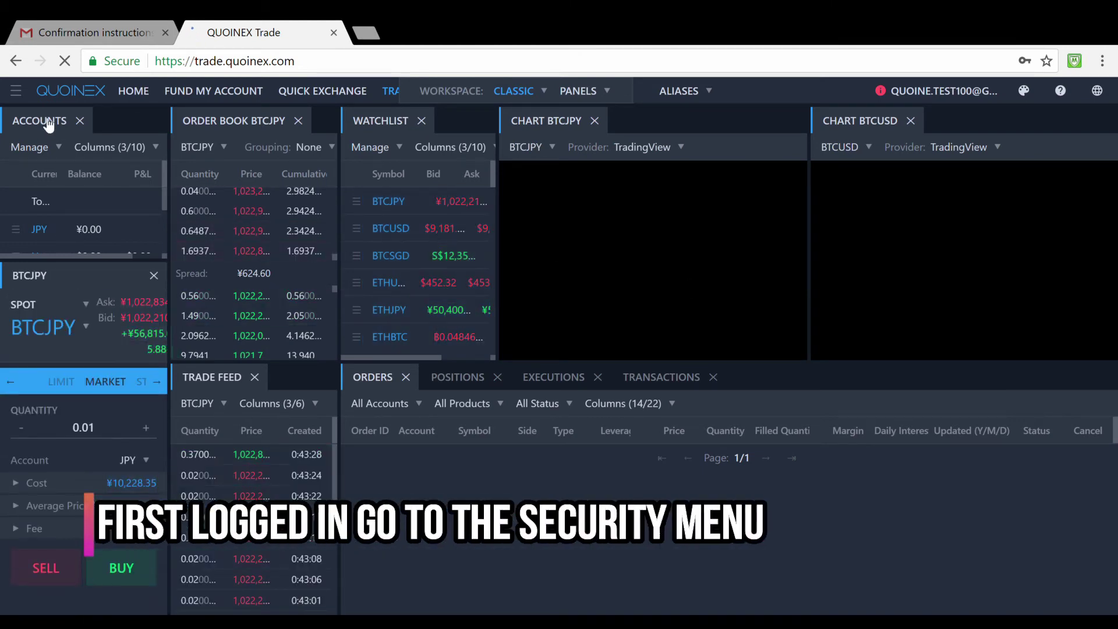
# Go to Settings > Security from the dashboard's navigation menu.
pyautogui.click(17, 93)
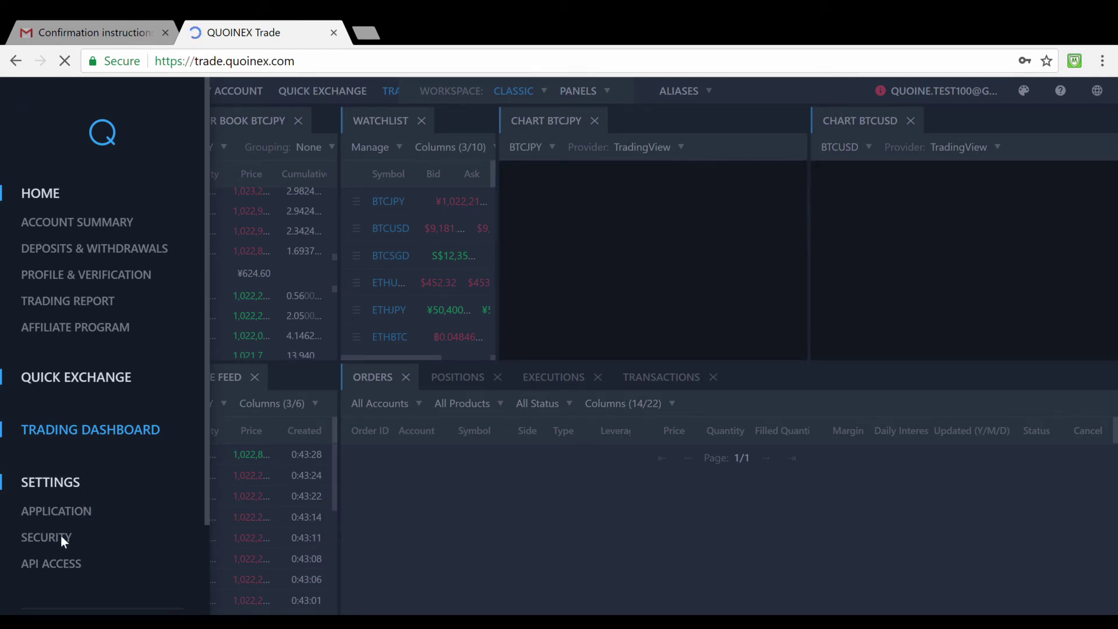
pyautogui.click(61, 536)
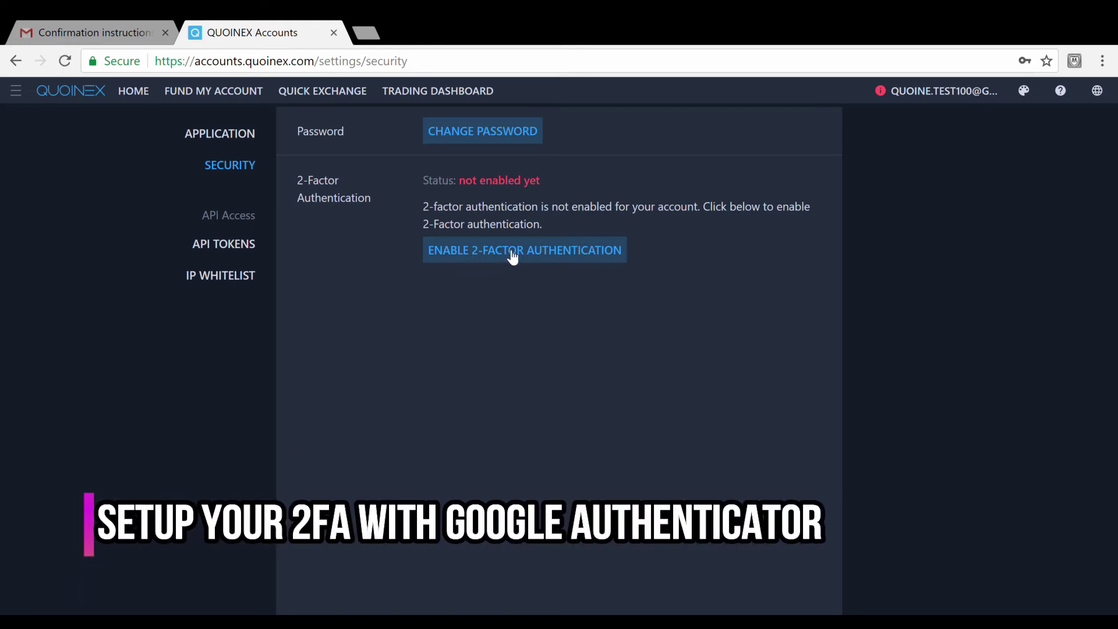
# Start 2-factor authentication setup to show the QR code, then bring up the theme palette.
pyautogui.click(514, 257)
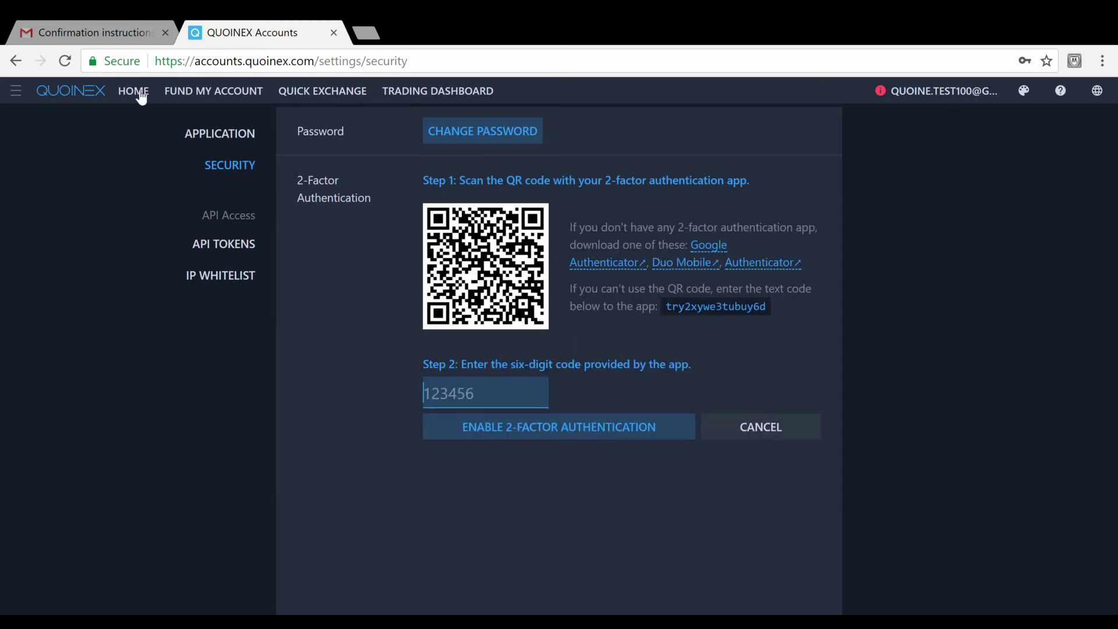
pyautogui.click(1025, 93)
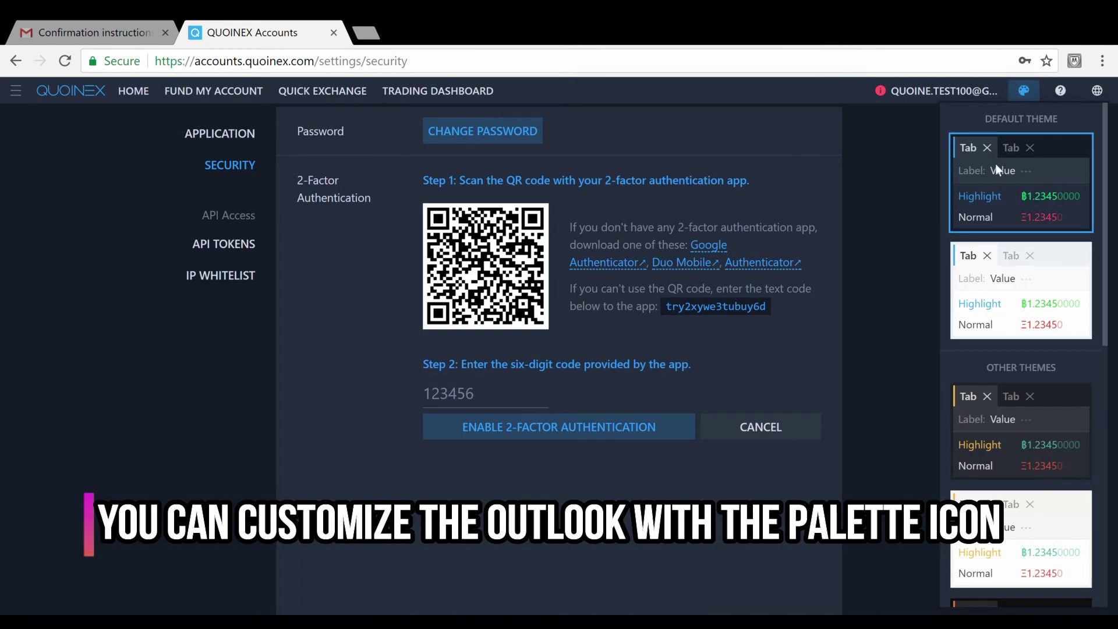
# Apply the light Default Theme and go to the Fund My Account page.
pyautogui.click(1015, 307)
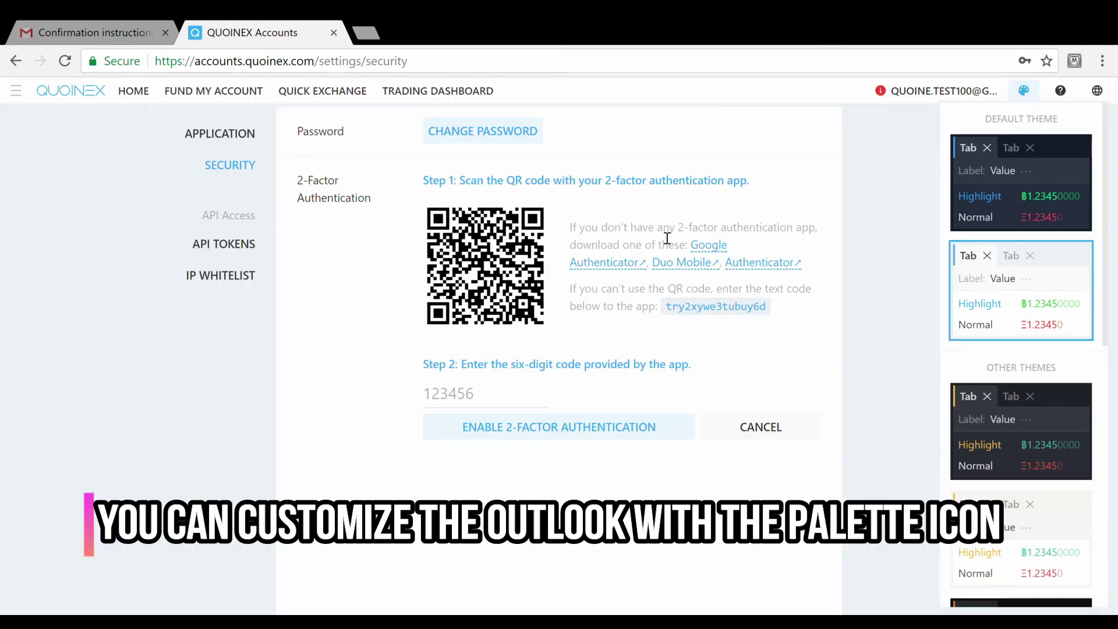
pyautogui.click(212, 91)
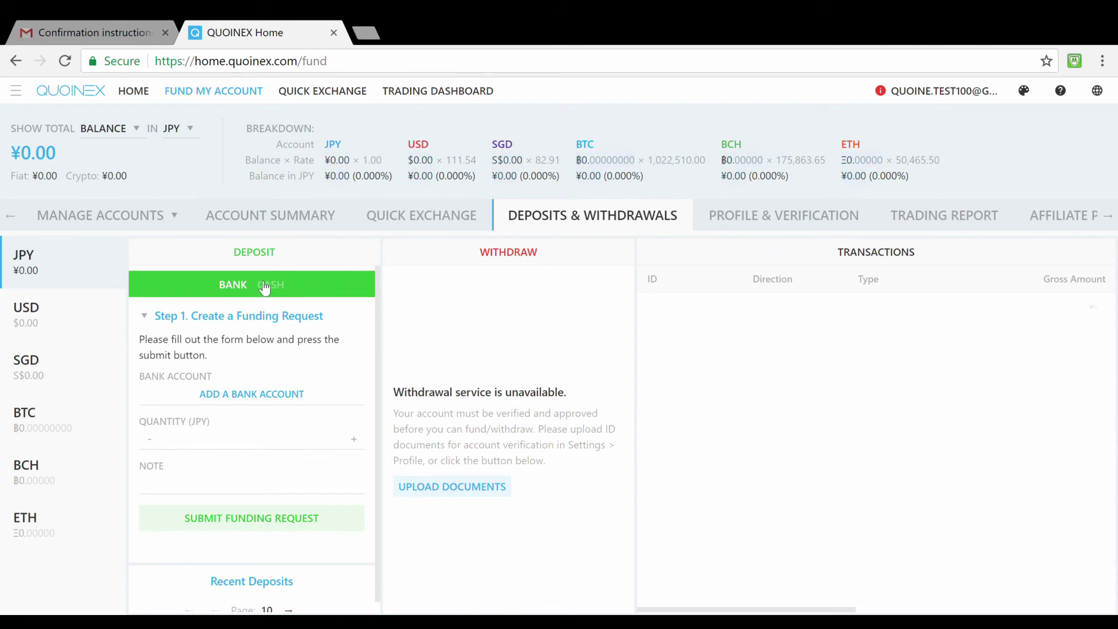
# Review the new bank account deposit form, dismiss it unsaved, and go to Quick Exchange.
pyautogui.click(269, 396)
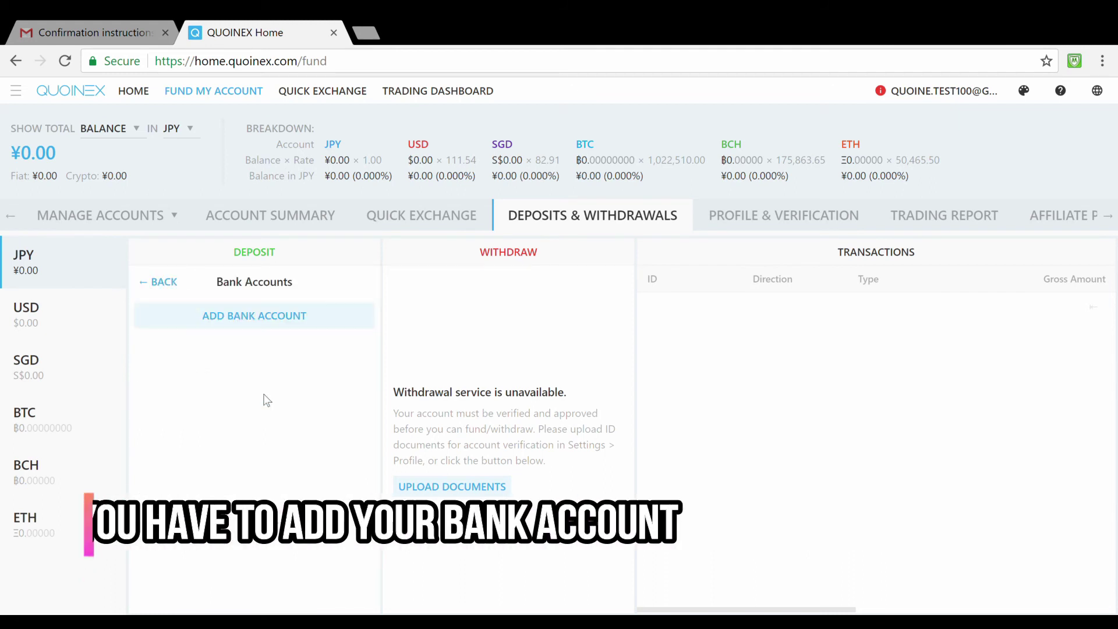
pyautogui.click(255, 321)
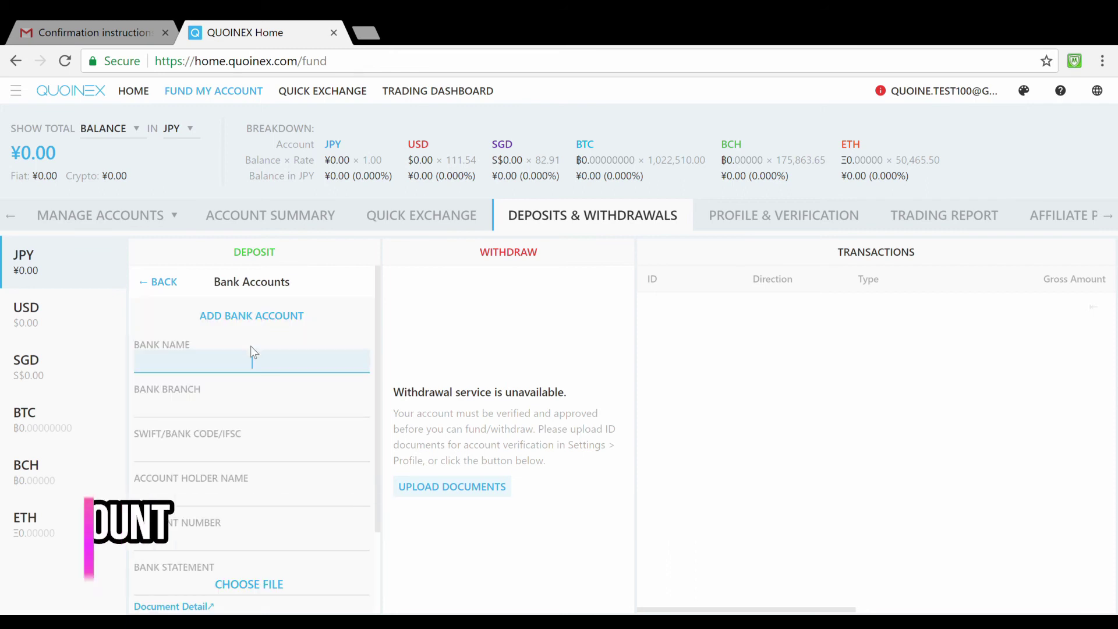
pyautogui.scroll(-3, 250, 373)
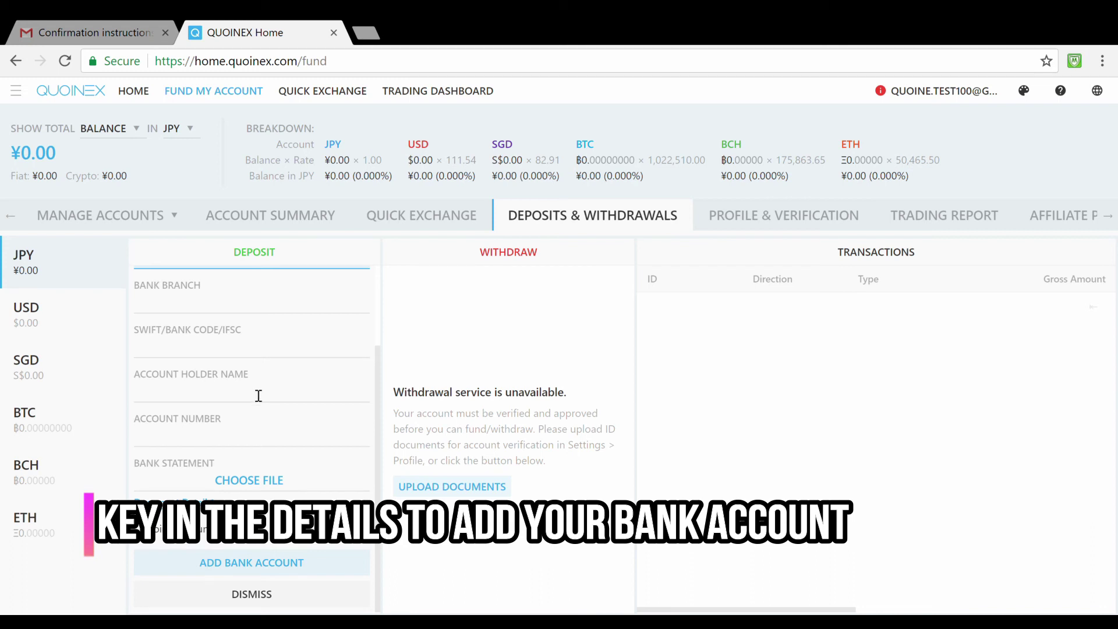
pyautogui.click(249, 592)
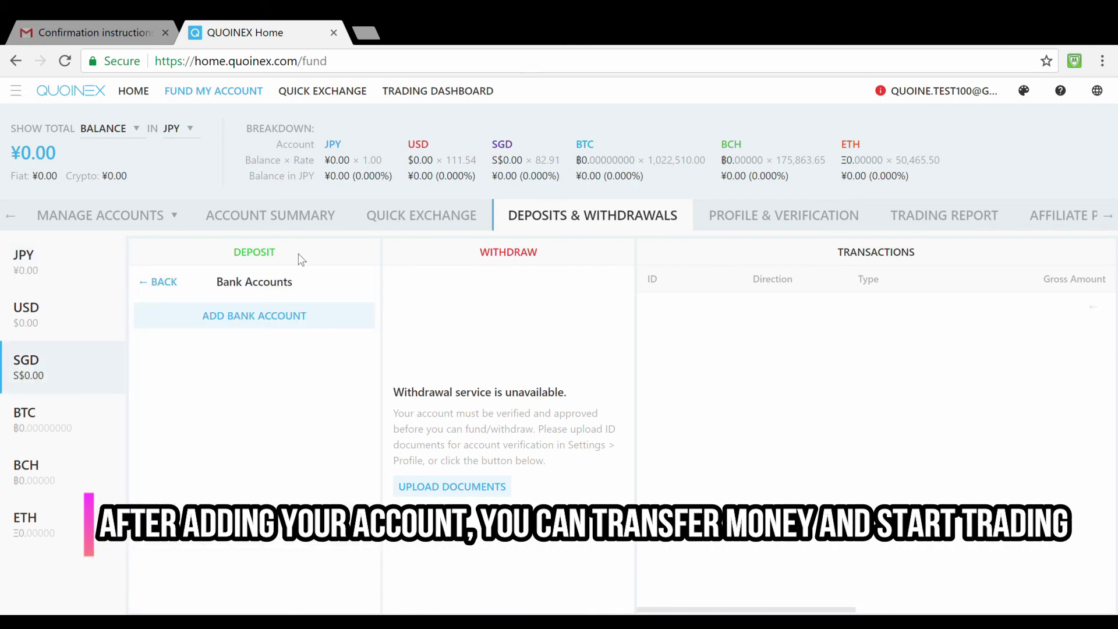
pyautogui.click(313, 97)
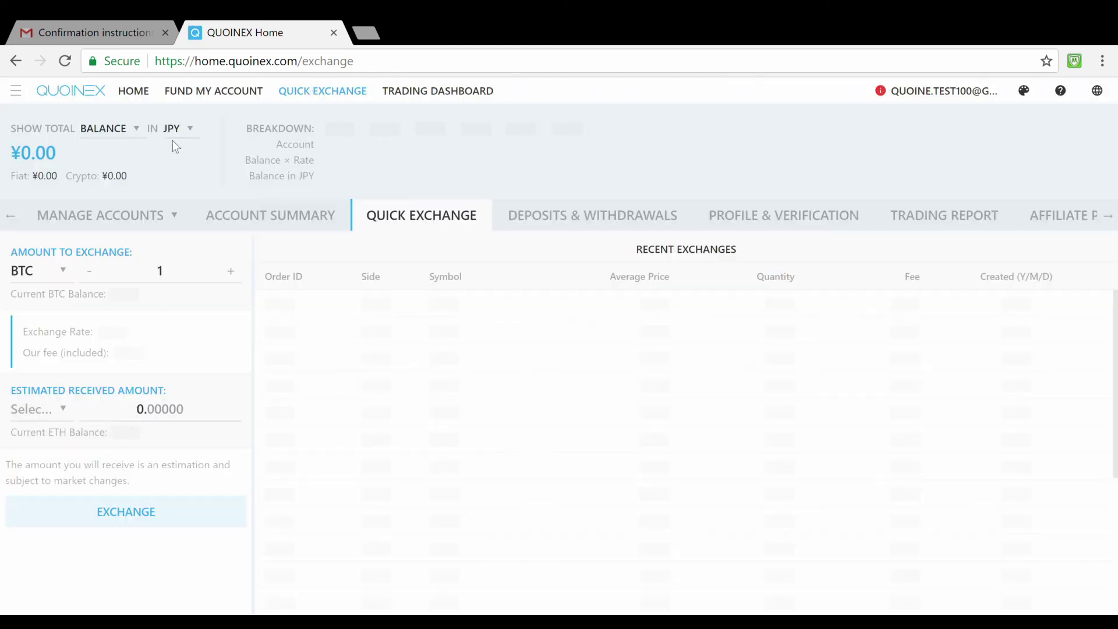
# Set the quick exchange to convert 100 USD into QASH, estimating 140.10508 QASH.
pyautogui.click(63, 270)
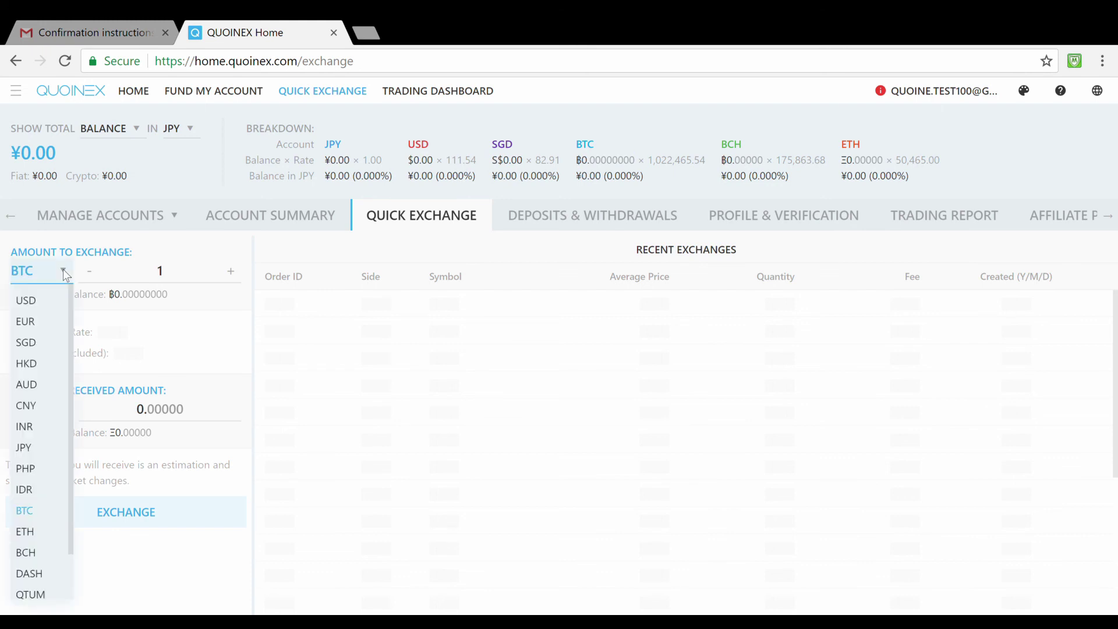
pyautogui.click(33, 302)
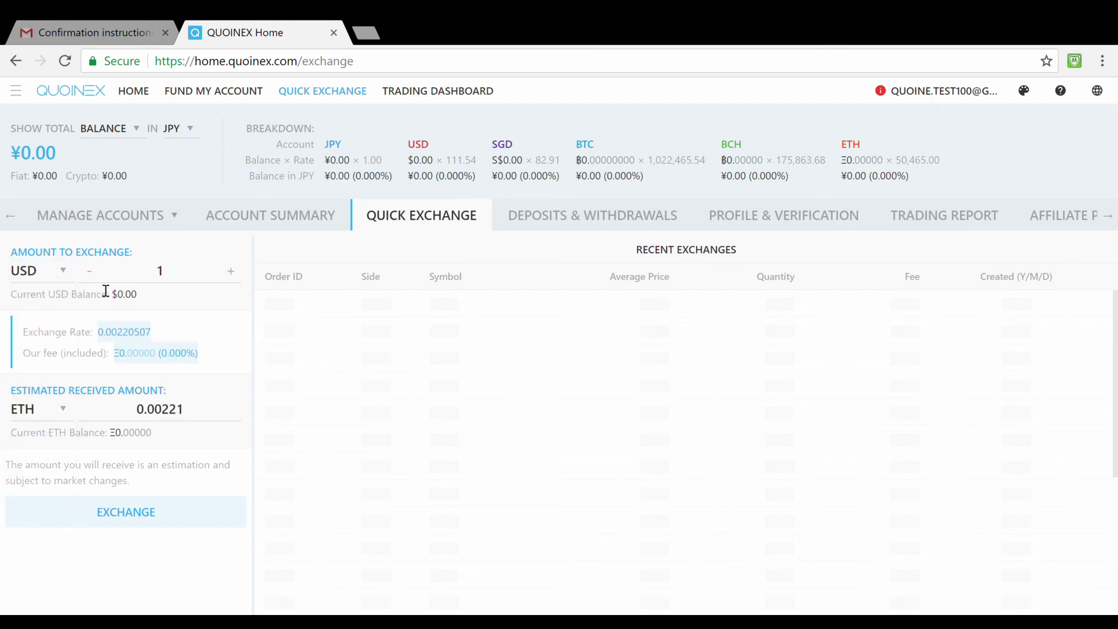
pyautogui.click(64, 411)
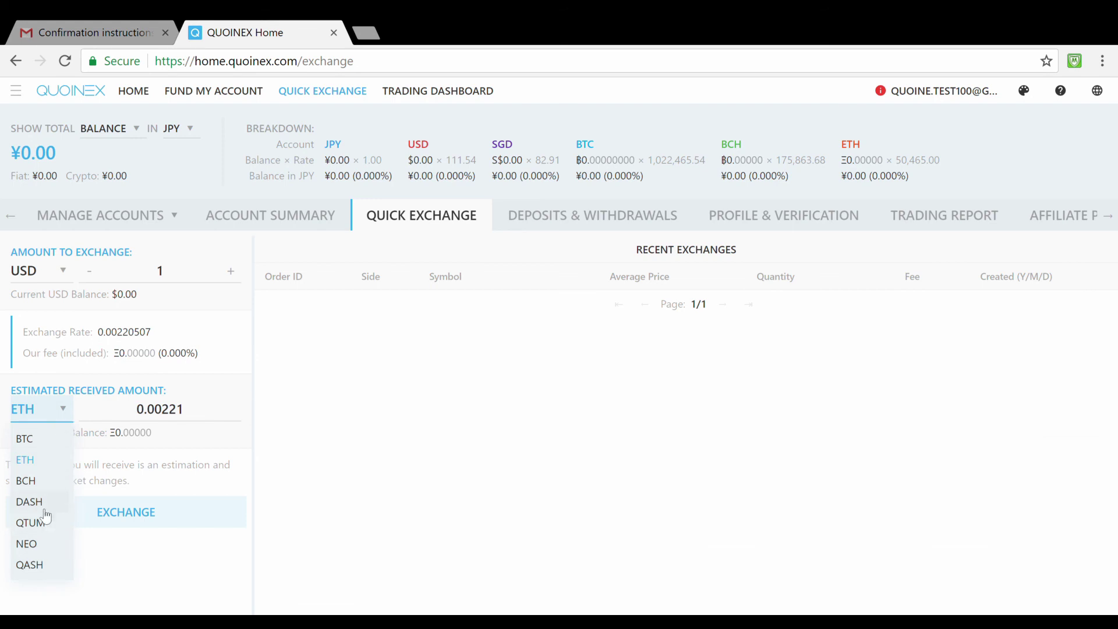
pyautogui.click(49, 567)
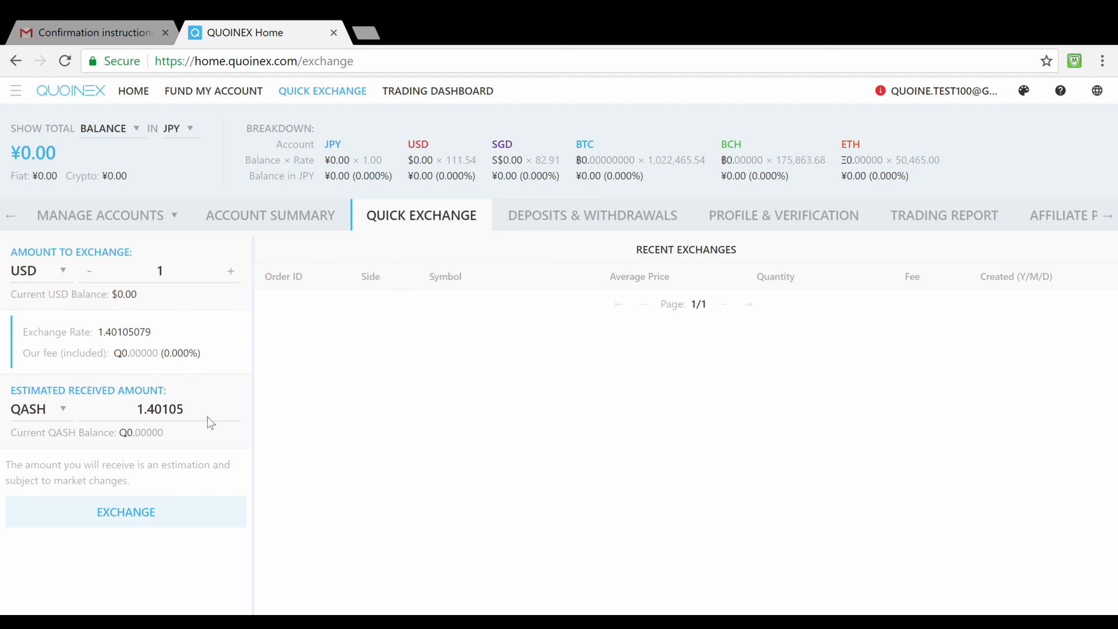
pyautogui.click(204, 282)
pyautogui.write('00')
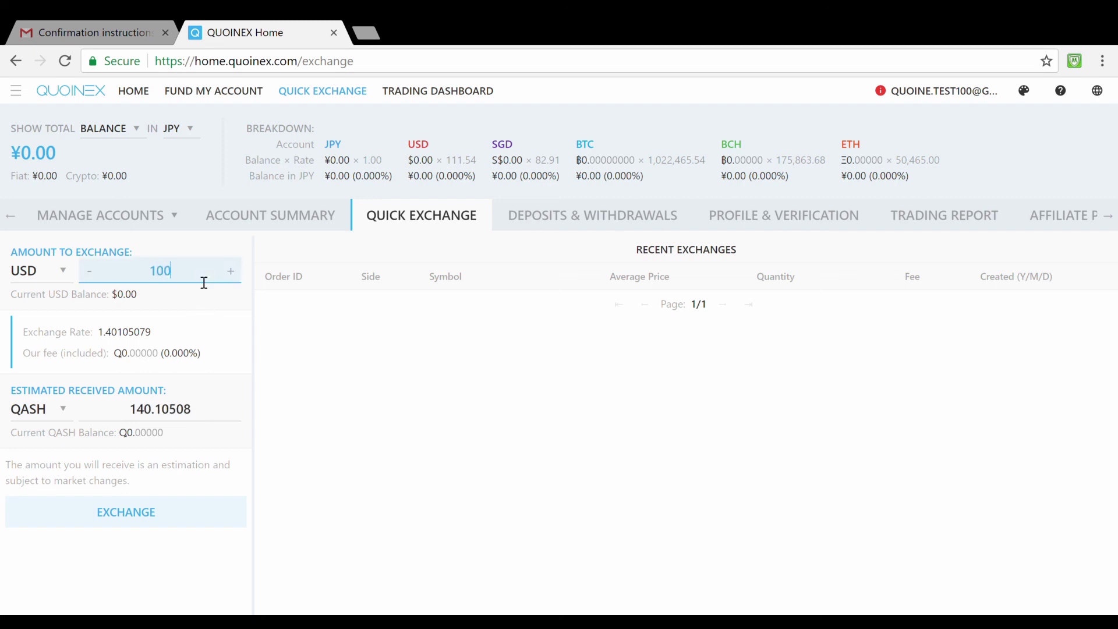